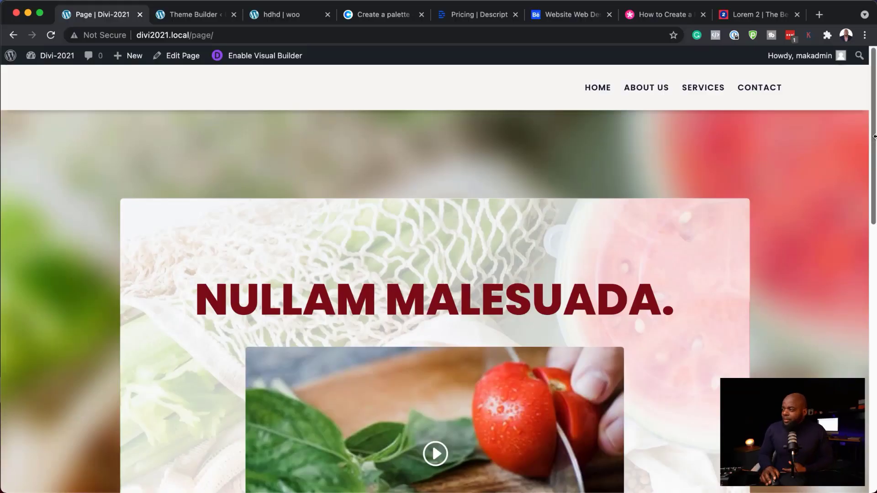
- Look over the example landing page's blurred background, translucent content panel, video and call-to-action section
scroll(839, 182, down, 1)
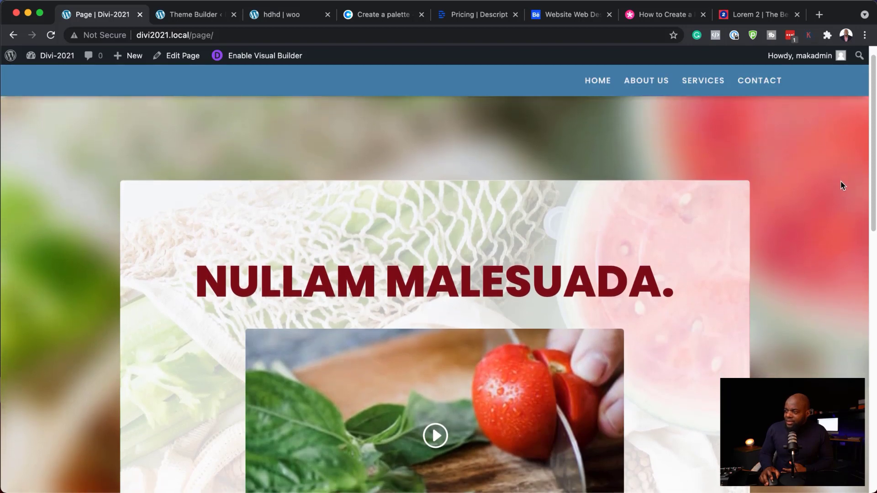
scroll(874, 73, up, 1)
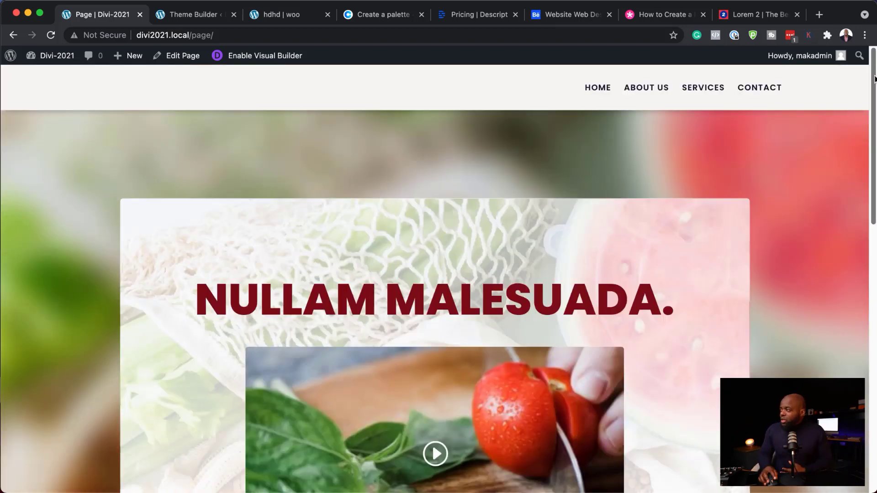
drag(873, 78, 873, 213)
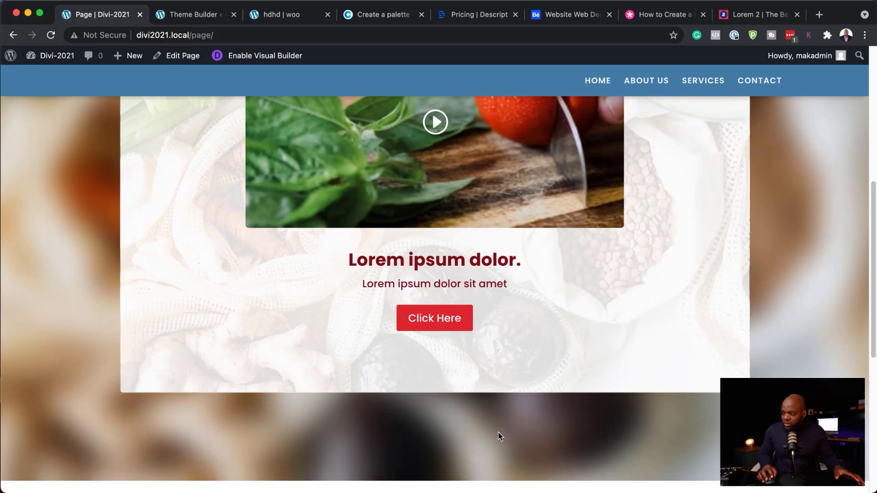
scroll(593, 405, up, 3)
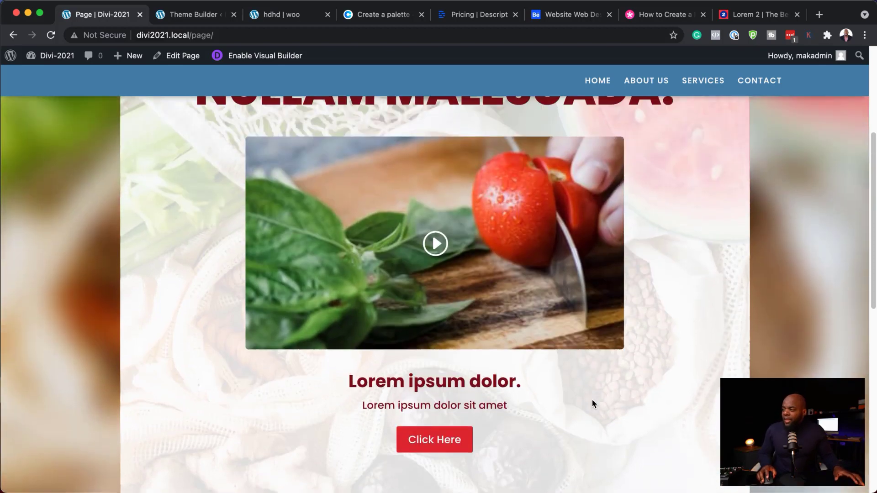
scroll(591, 400, up, 3)
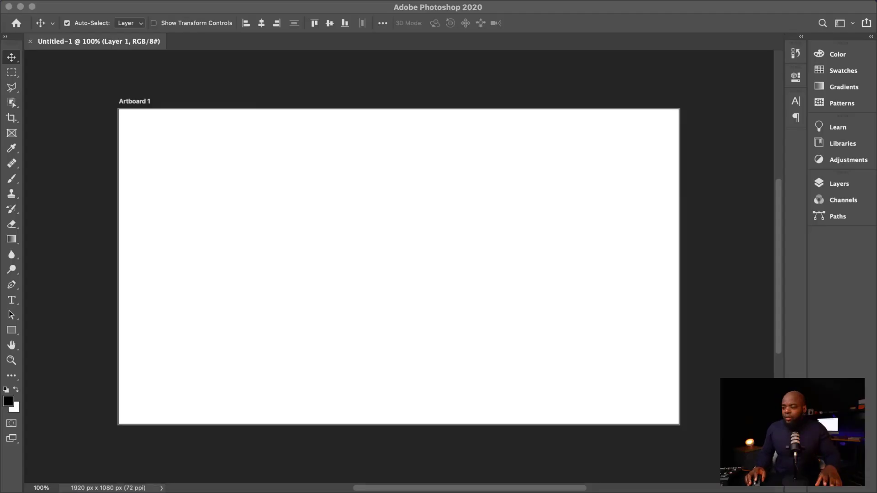
- Place the Pexels vegetable photo on the artboard, scale it to about 100.44% to cover the full width, and align its lower edge with the artboard
mouse_move(360, 484)
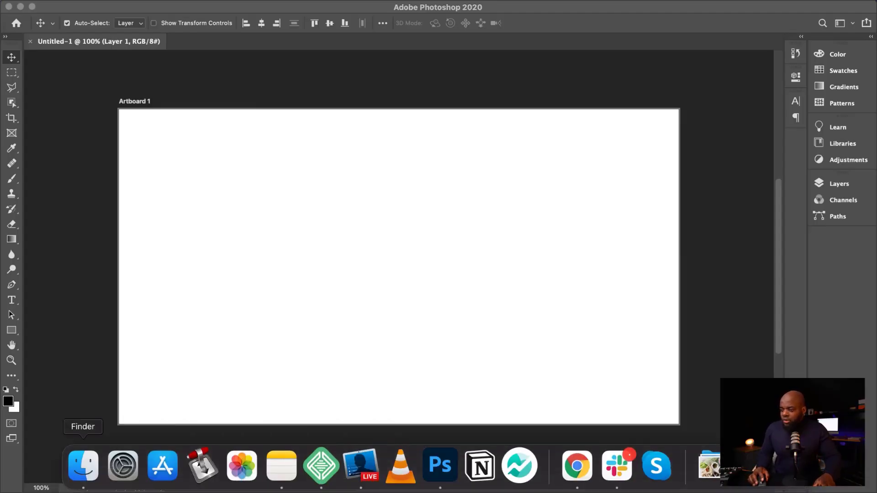
mouse_move(83, 487)
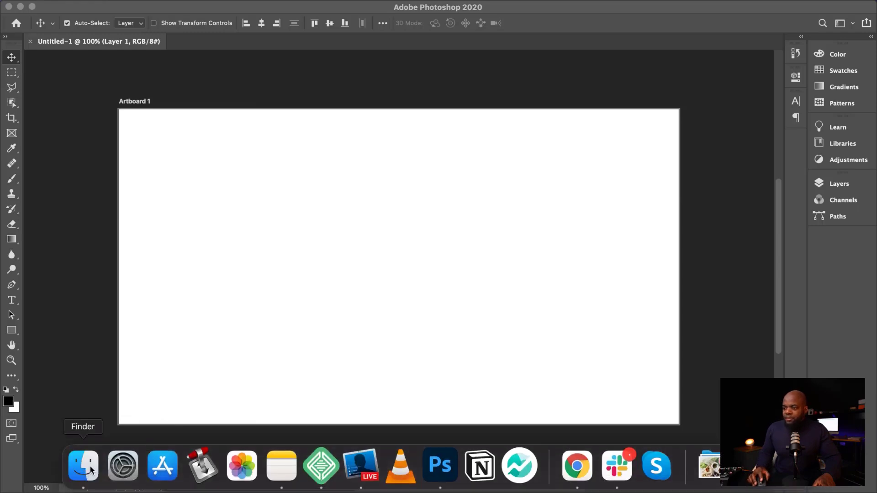
drag(91, 470, 398, 212)
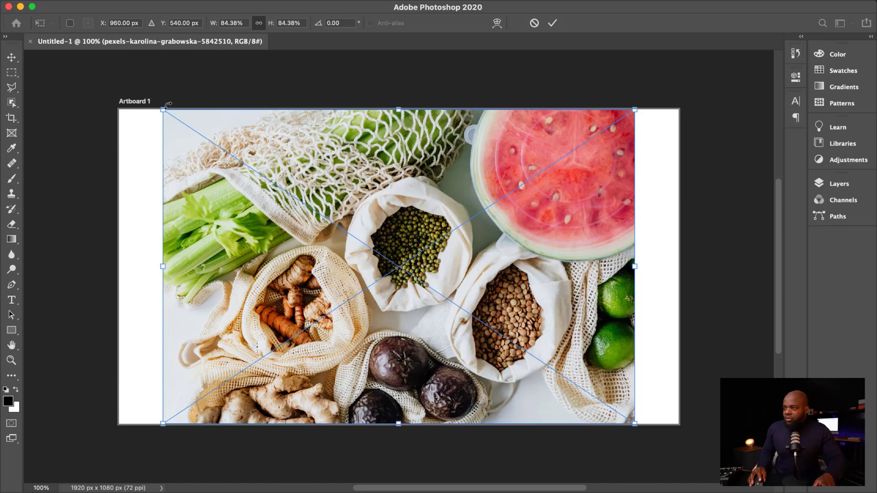
drag(163, 110, 119, 80)
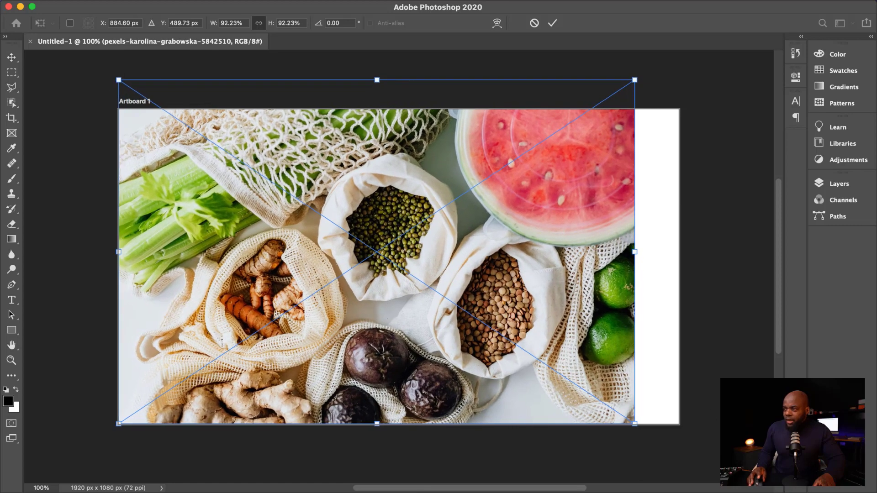
drag(635, 424, 681, 453)
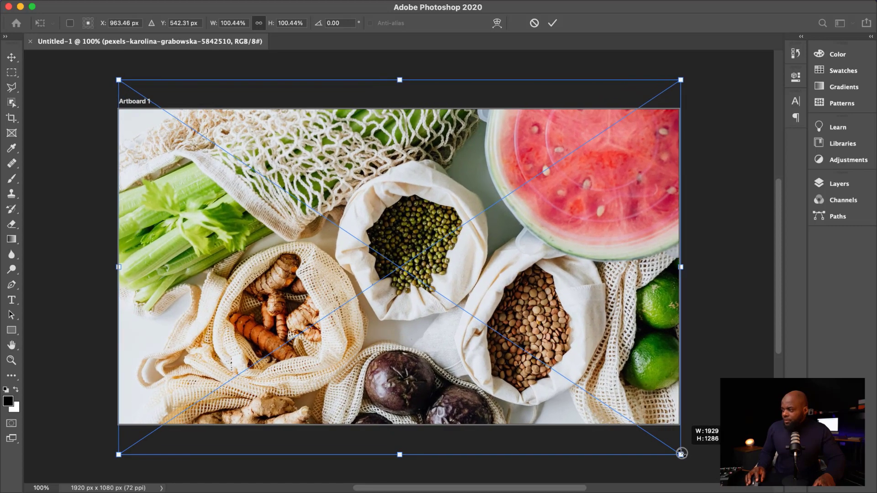
drag(569, 359, 569, 330)
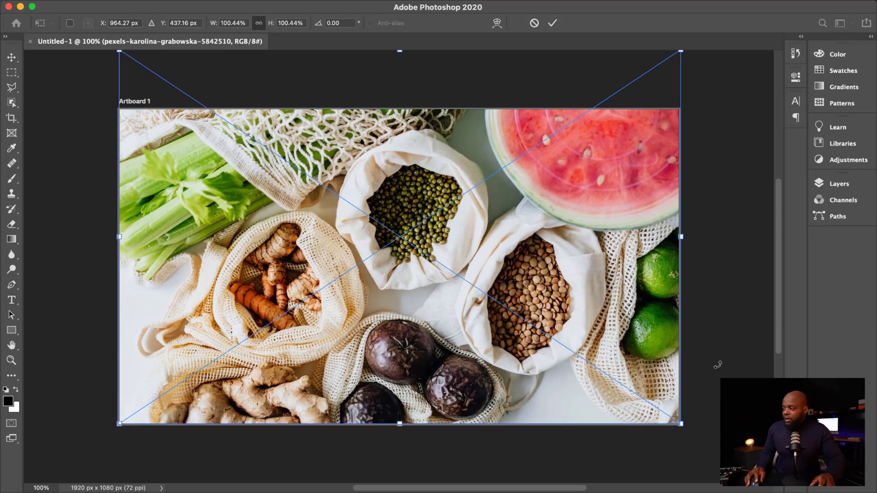
key(Return)
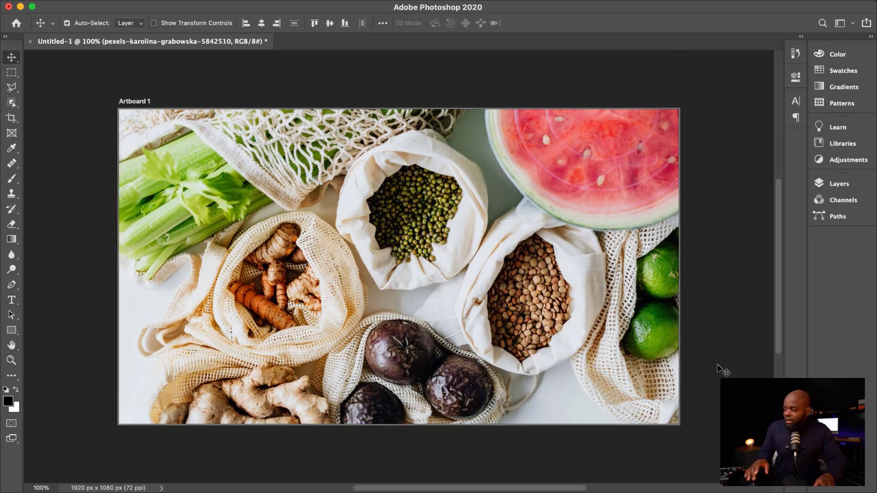
- Duplicate the photo layer and apply a Gaussian Blur with a 20-pixel radius to the copy
click(844, 184)
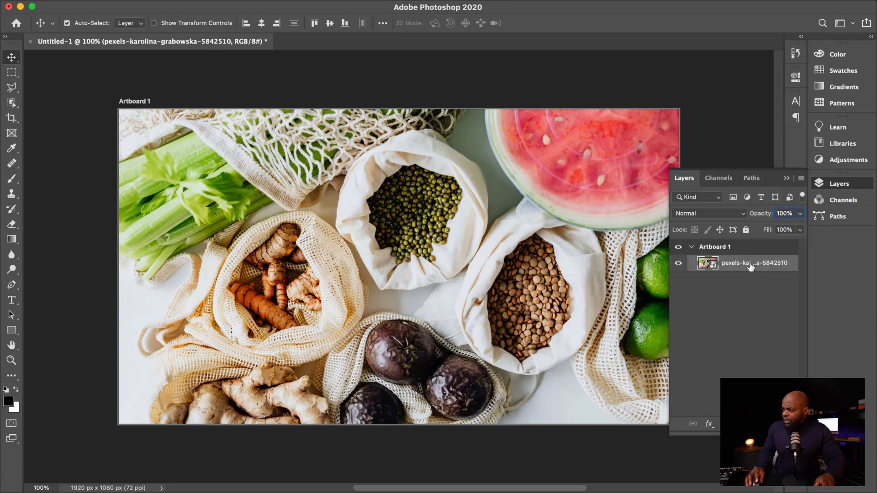
key(super+j)
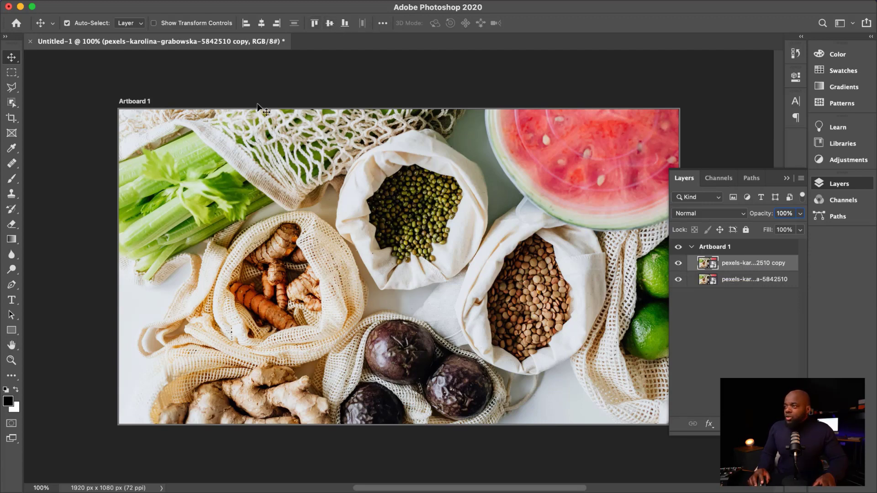
mouse_move(283, 6)
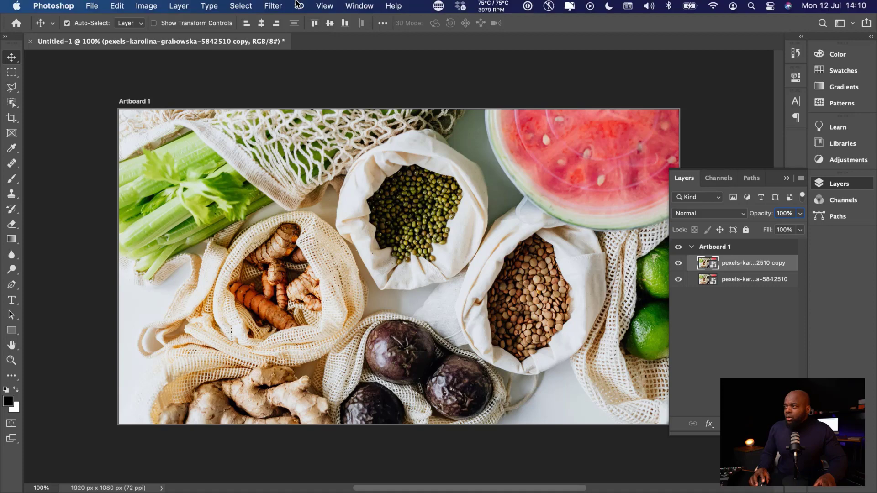
click(236, 7)
mouse_move(304, 153)
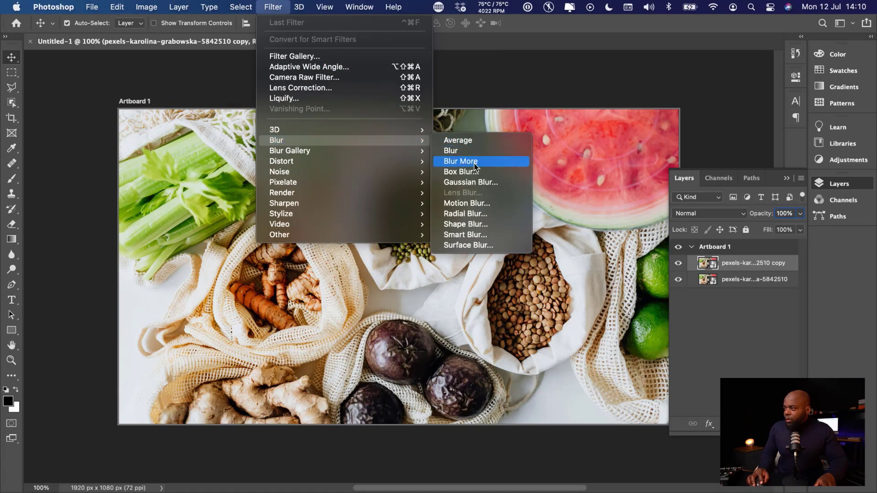
click(481, 182)
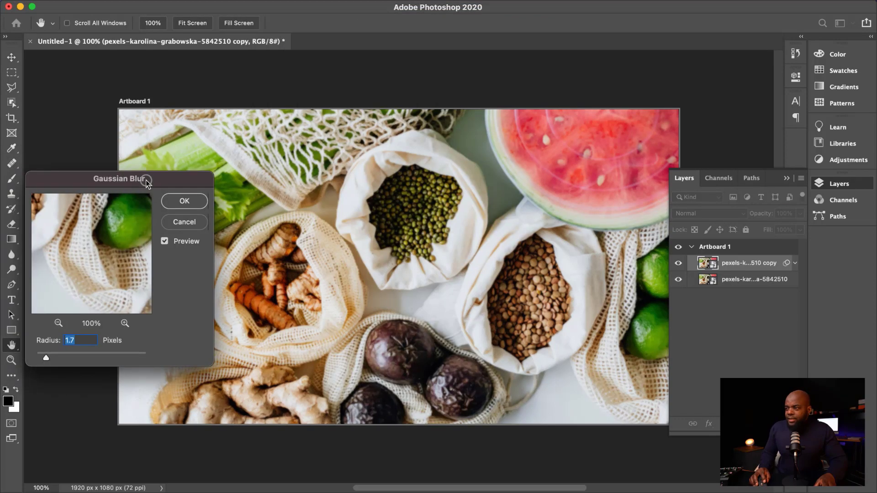
drag(156, 179, 180, 187)
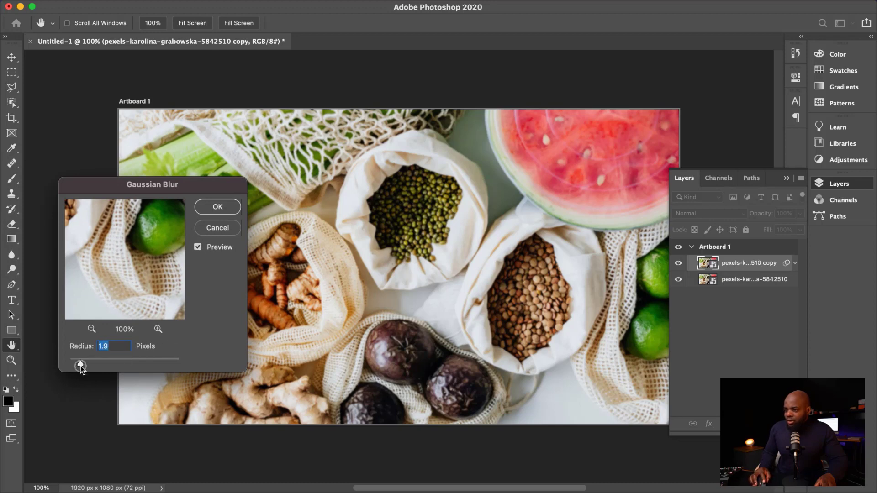
drag(81, 364, 106, 367)
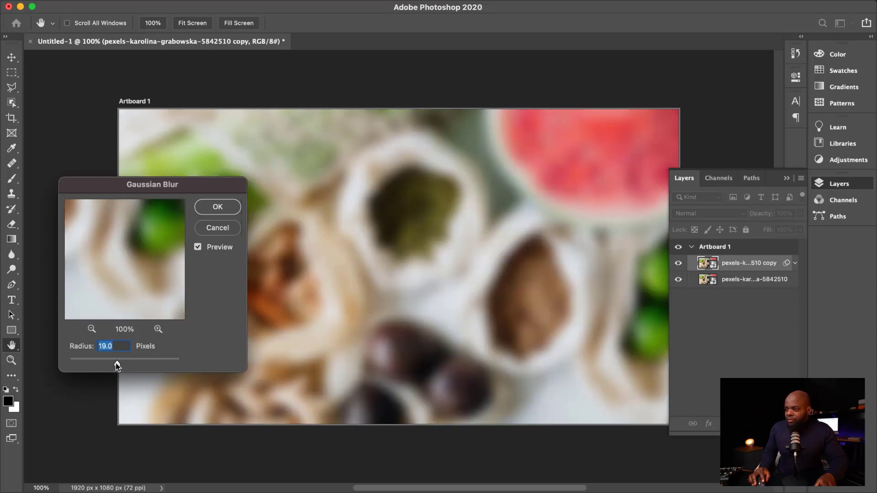
drag(119, 365, 119, 365)
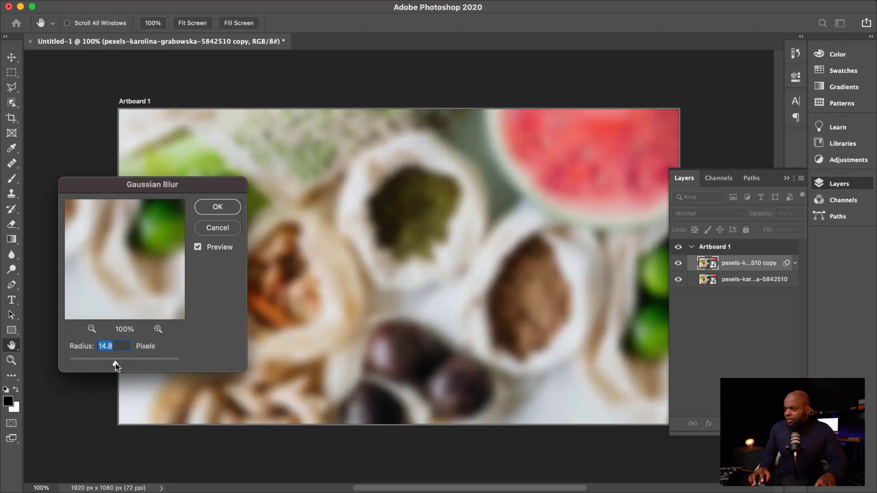
drag(118, 366, 119, 365)
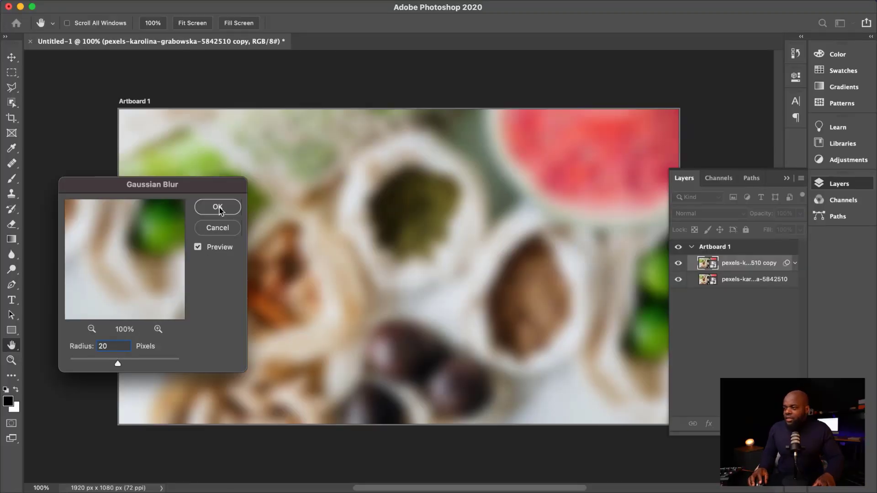
click(217, 208)
click(787, 178)
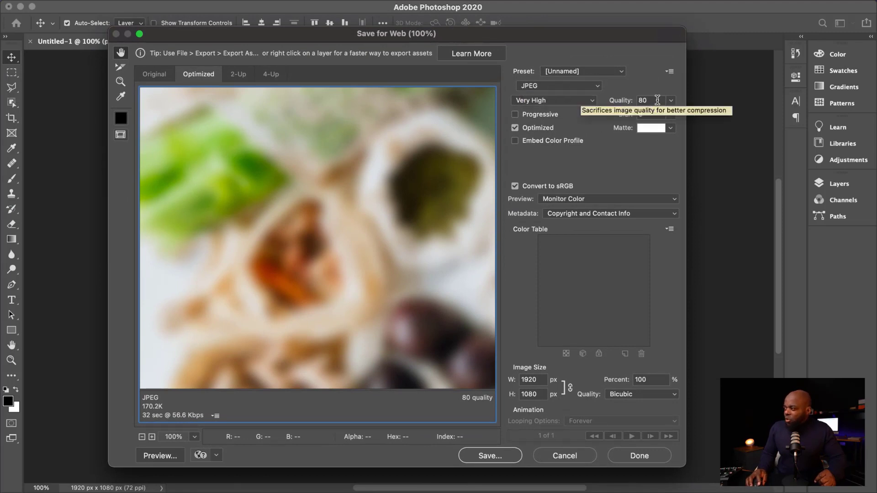
- Export the blurred image for web as a quality 80 JPEG named bg.jpg in the ECAMM folder
click(492, 458)
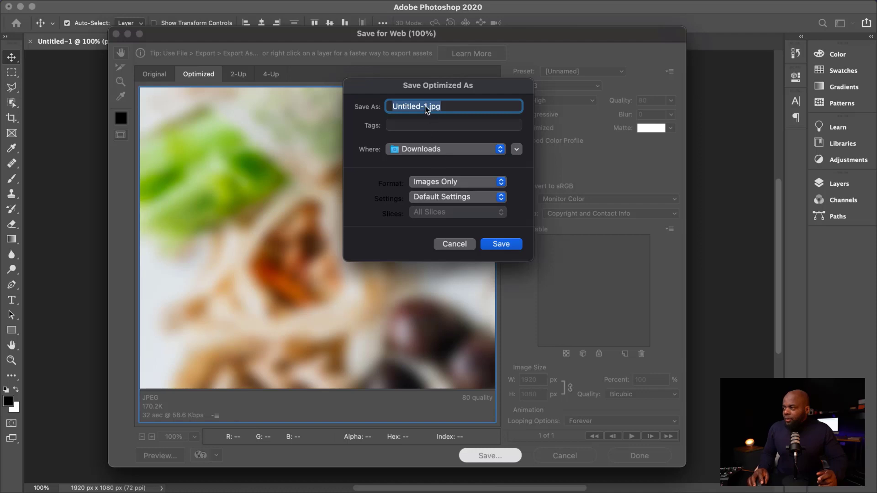
drag(424, 106, 383, 105)
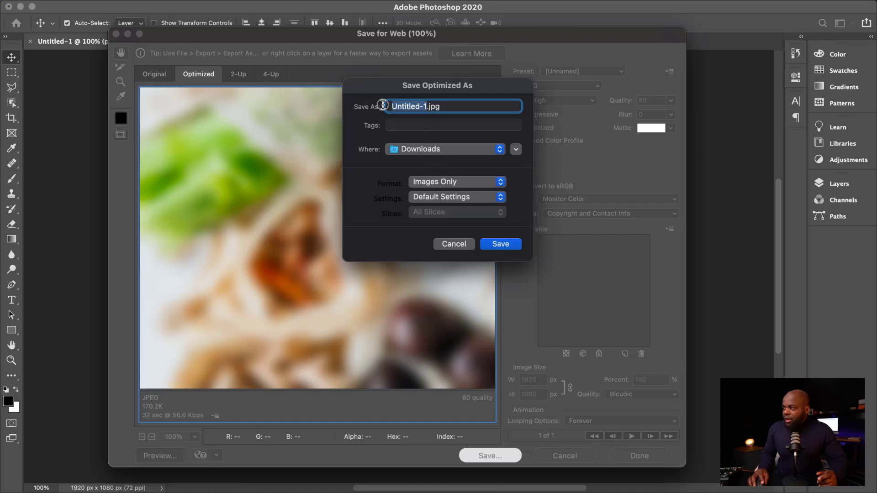
text(bg)
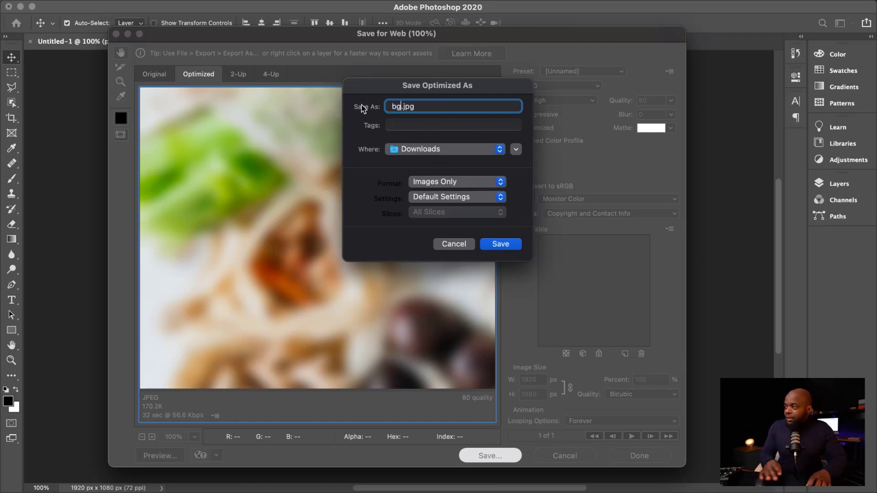
click(425, 152)
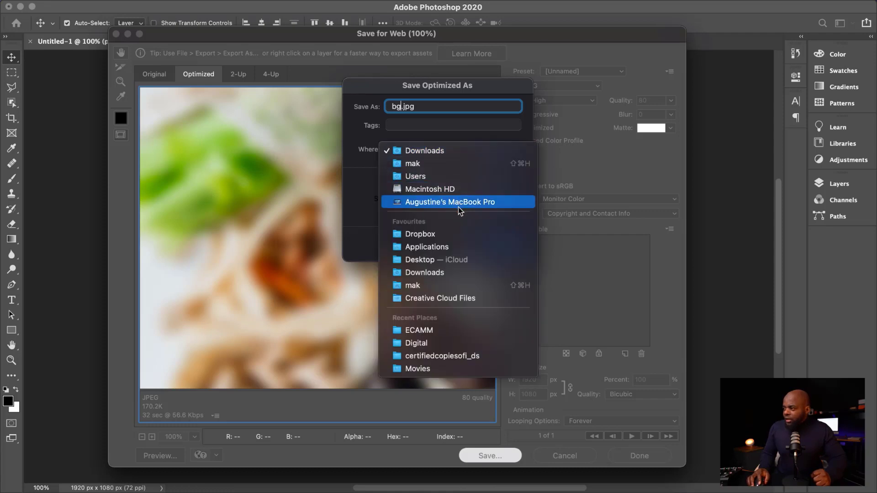
click(452, 334)
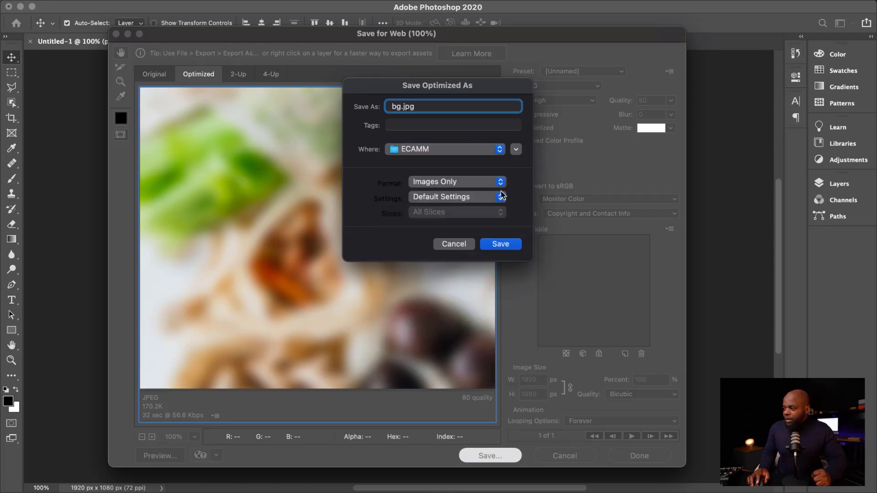
click(501, 245)
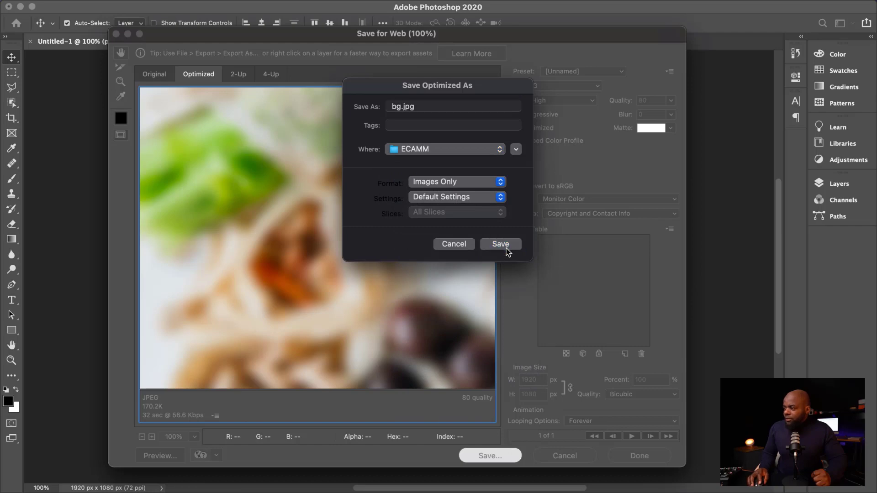
- Switch to the WordPress dashboard in Chrome and add a new page titled "Page"
click(21, 7)
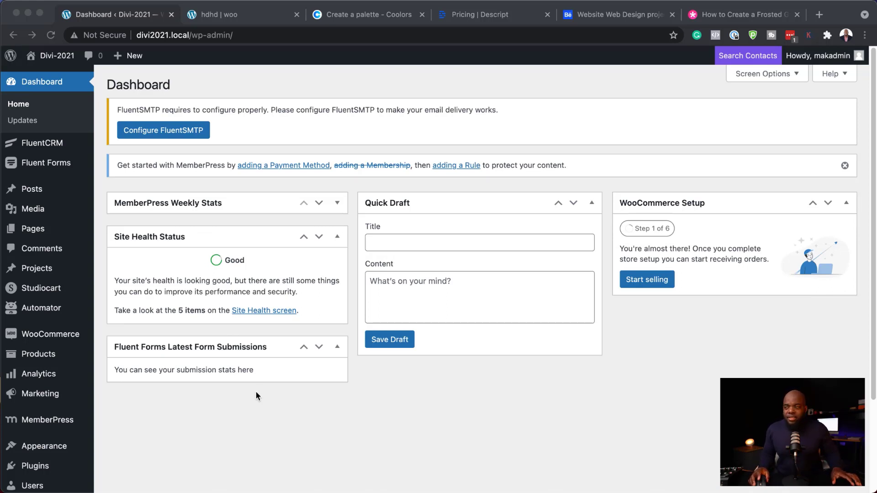
mouse_move(50, 231)
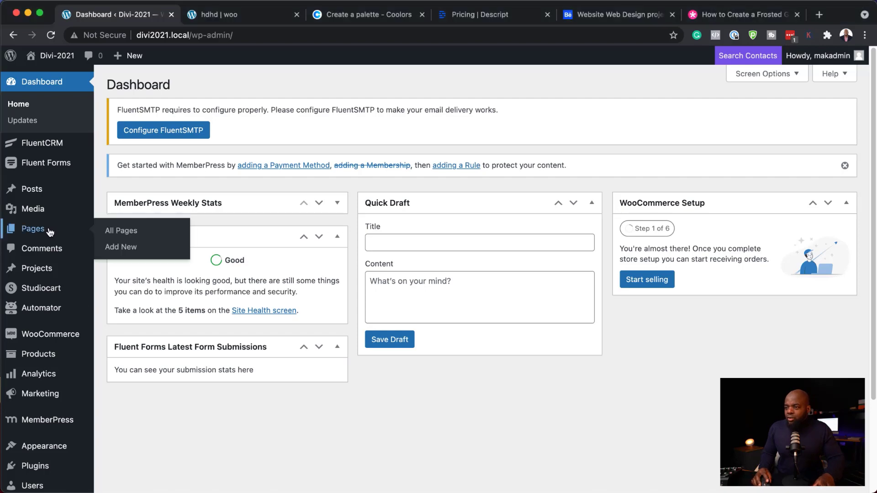
click(125, 251)
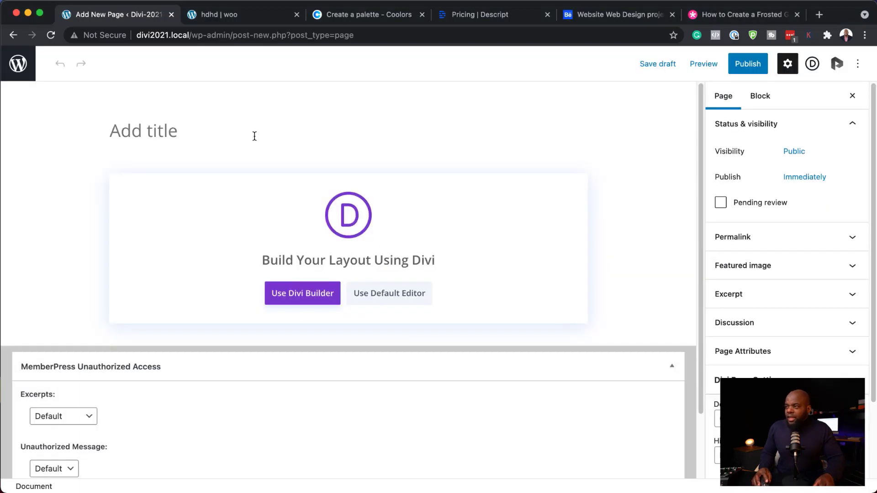
text(Page)
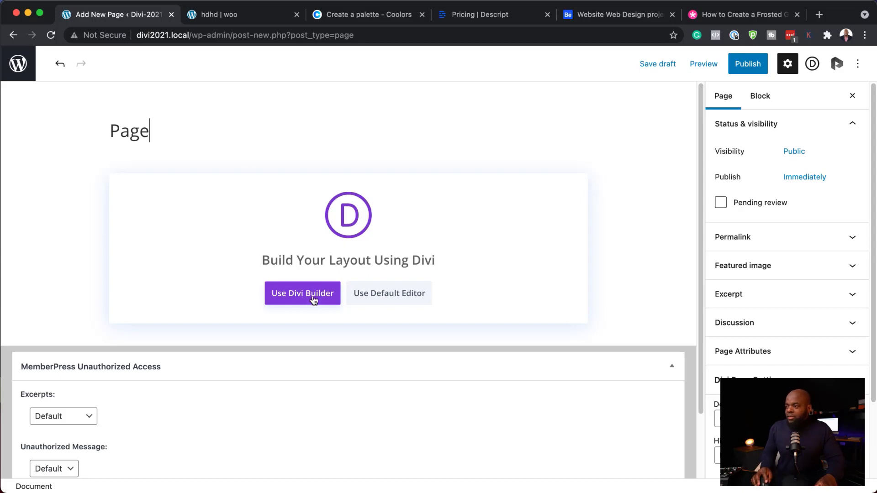
- Open the new page in Divi Builder, start building from scratch, and insert a two-column row
click(314, 299)
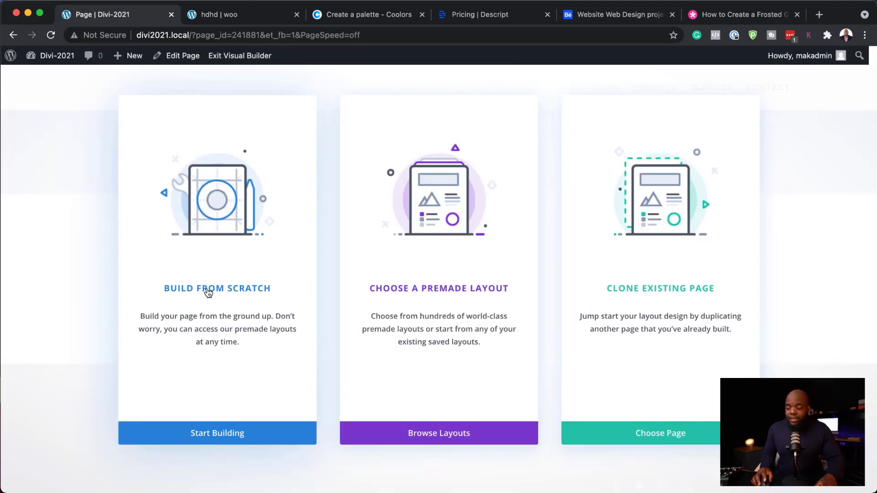
click(214, 291)
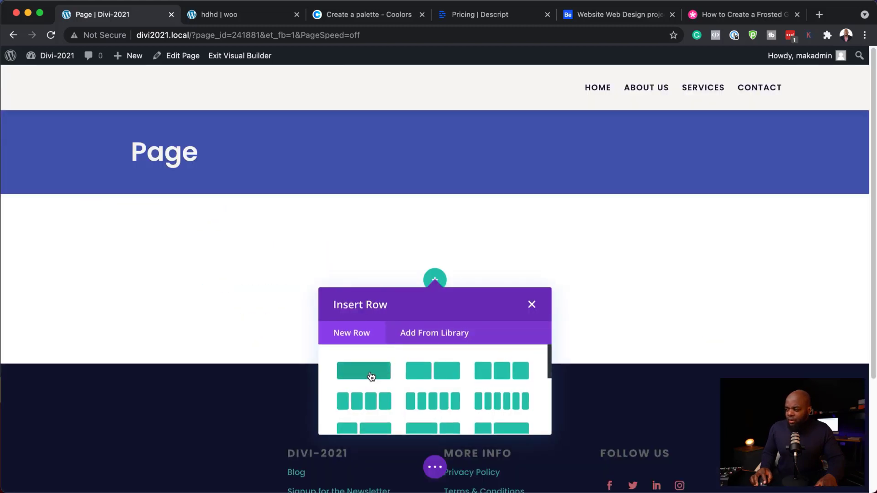
click(430, 371)
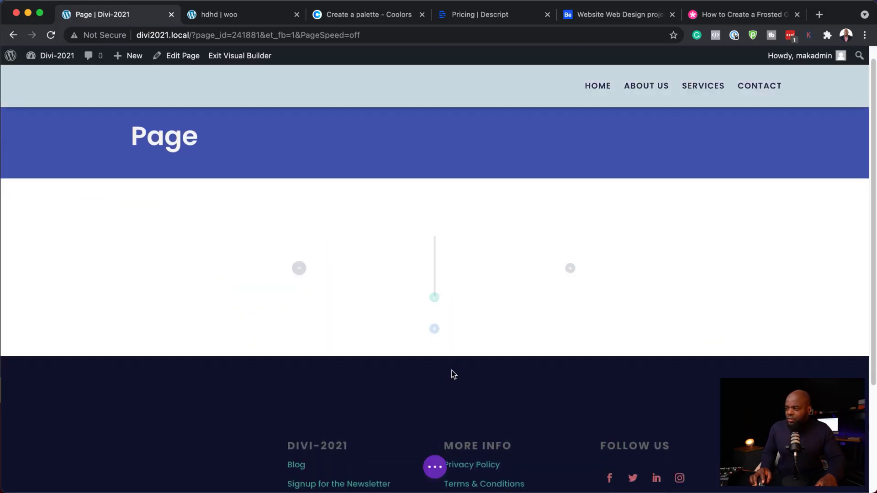
- Set the section's background image to the blurred photo bg.jpg
click(391, 237)
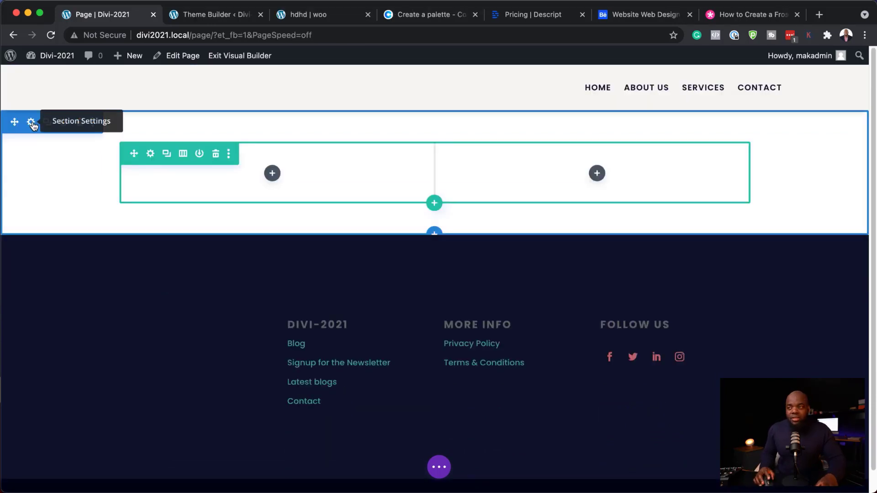
click(32, 124)
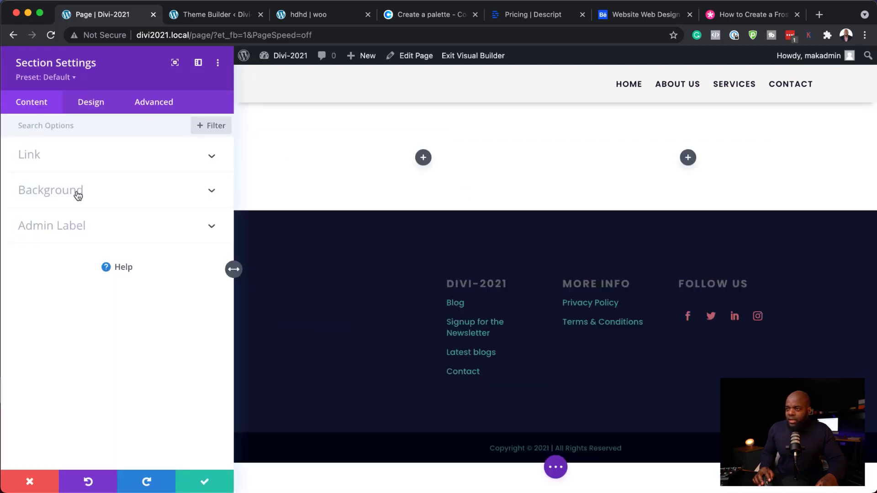
click(76, 192)
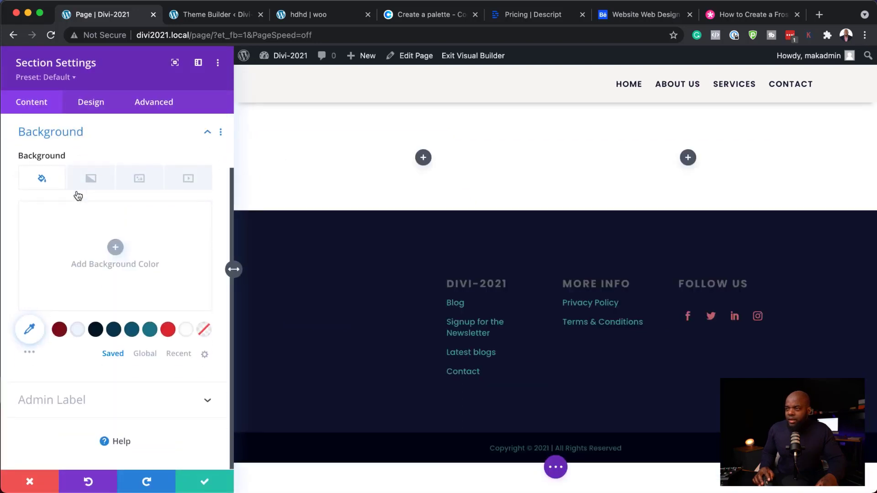
click(145, 183)
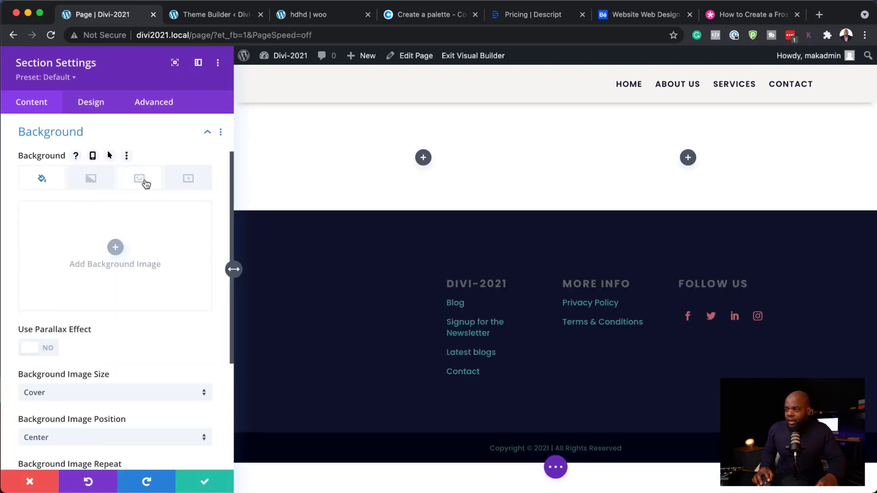
click(115, 249)
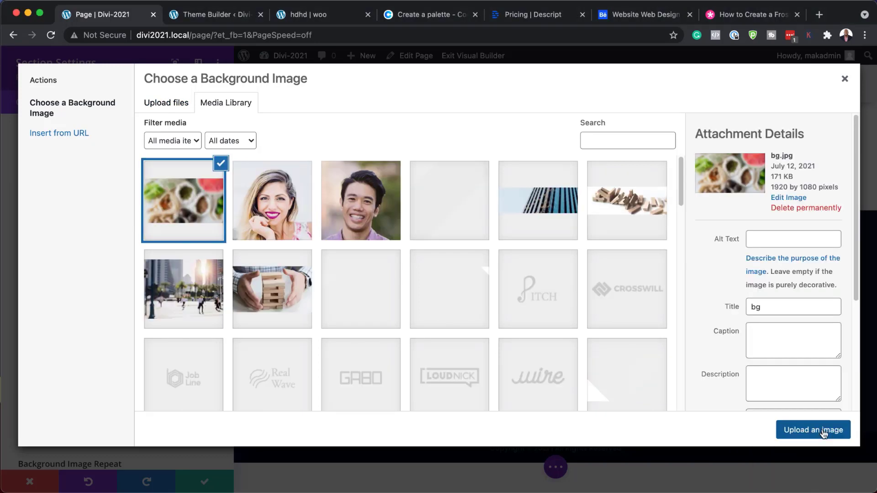
click(823, 434)
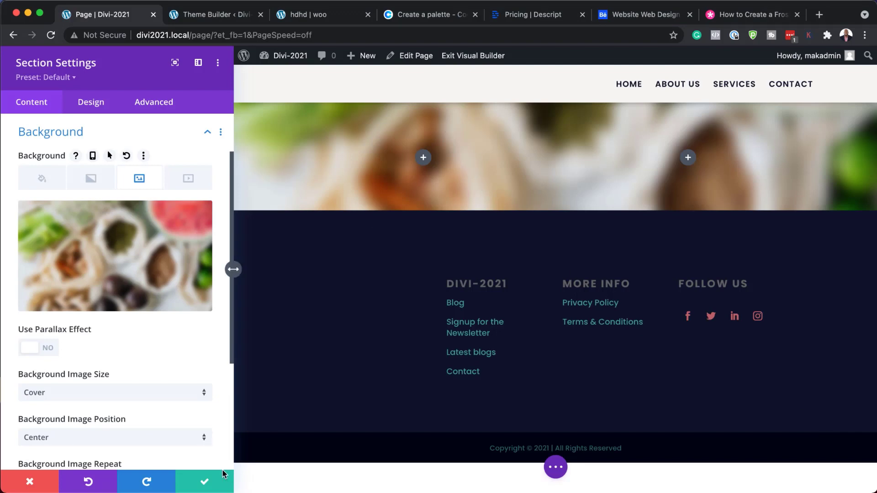
- Set the section's top and bottom padding to a linked 10vw and save the section settings
click(99, 109)
click(67, 266)
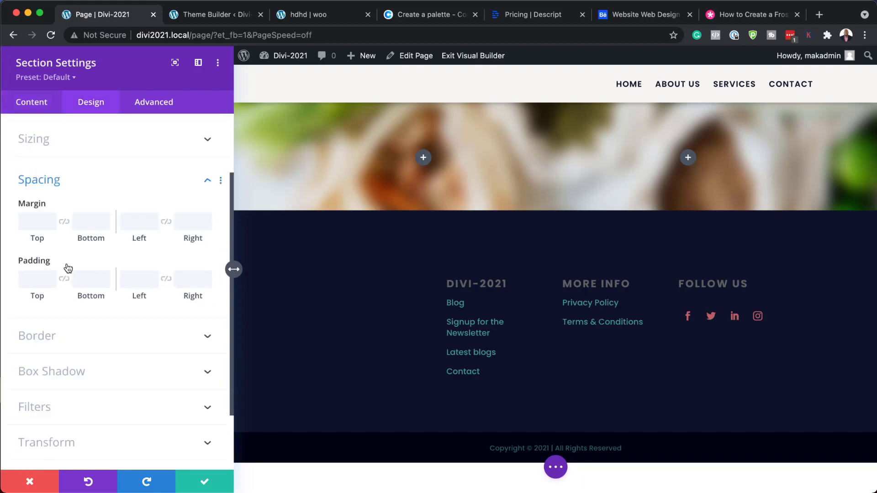
scroll(54, 251, down, 2)
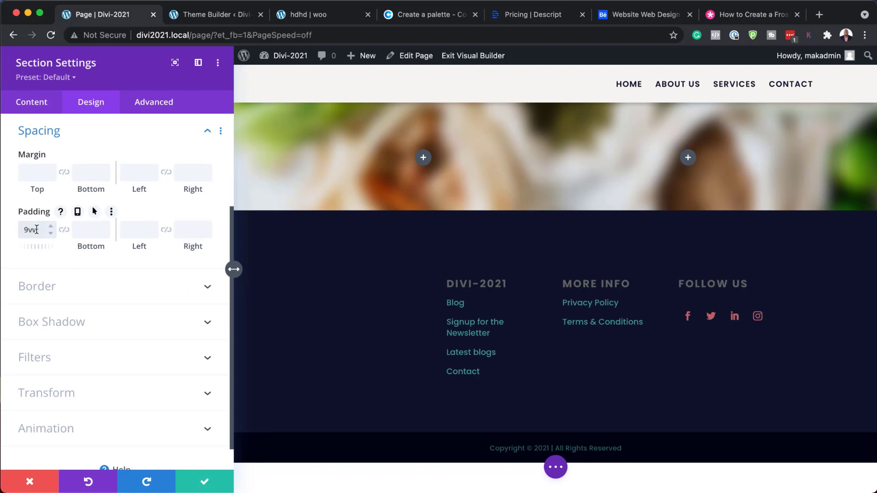
click(64, 230)
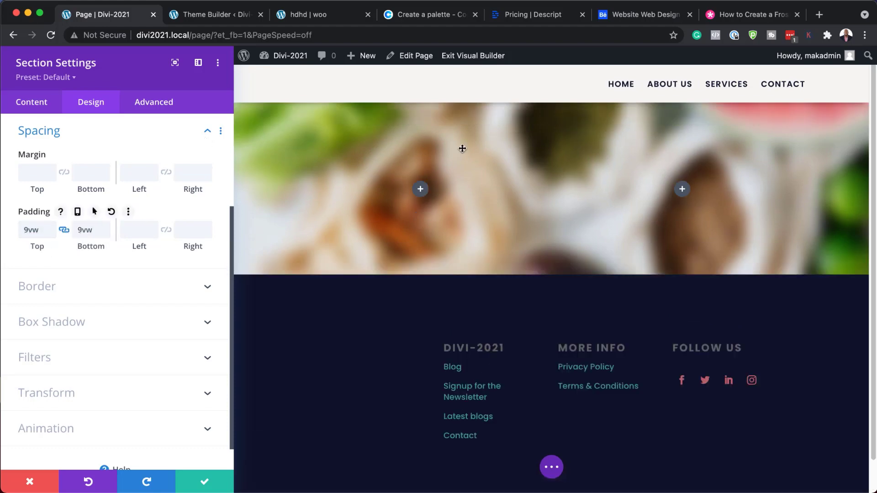
click(104, 228)
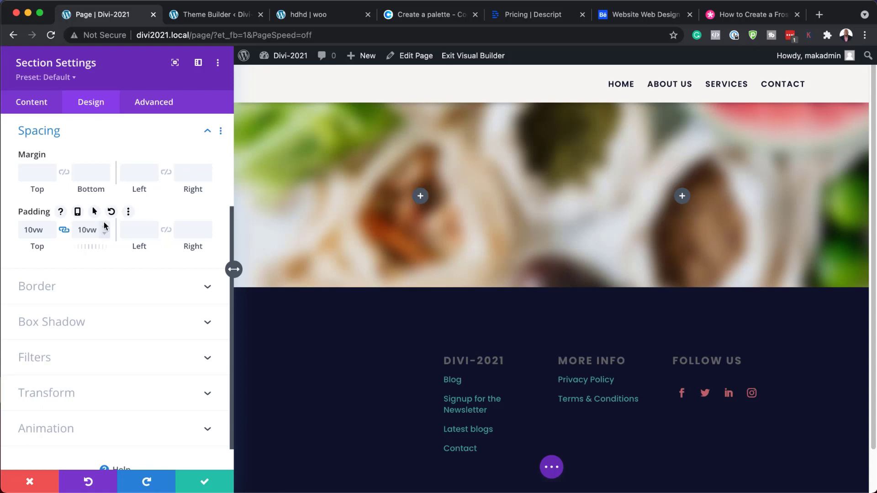
click(206, 483)
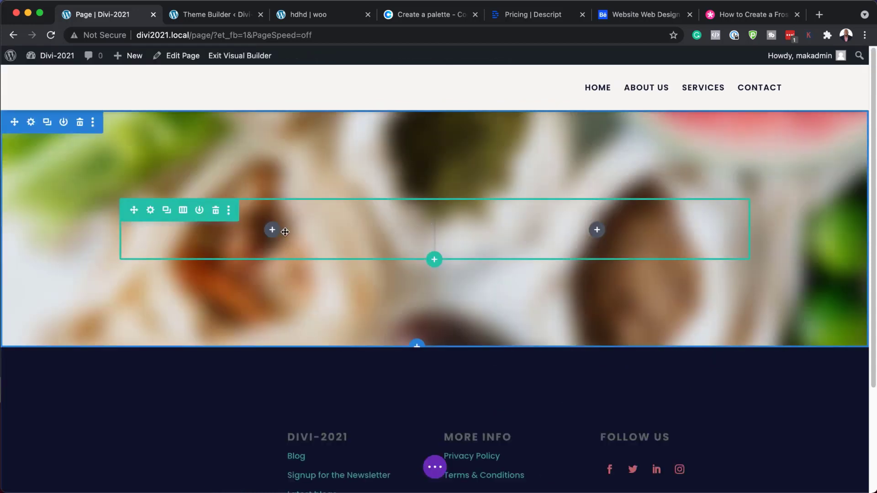
- Upload the sharp version of the produce photo and set it as the two-column row's background image
click(151, 211)
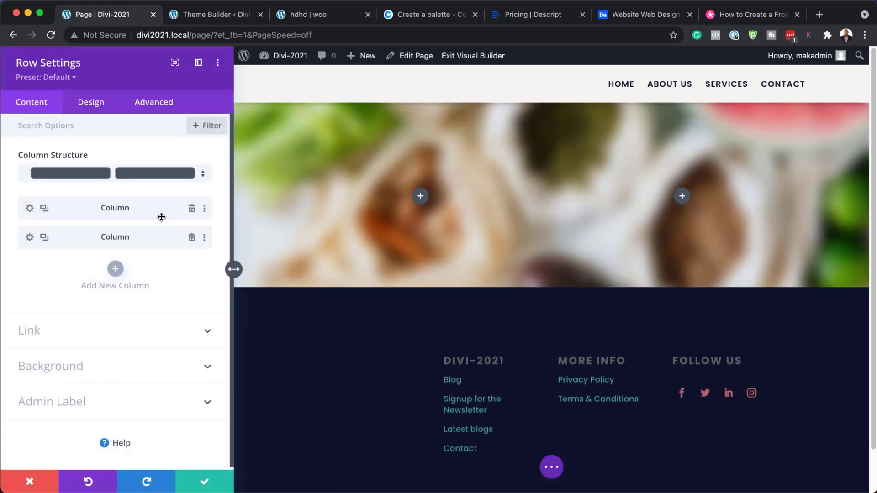
click(85, 372)
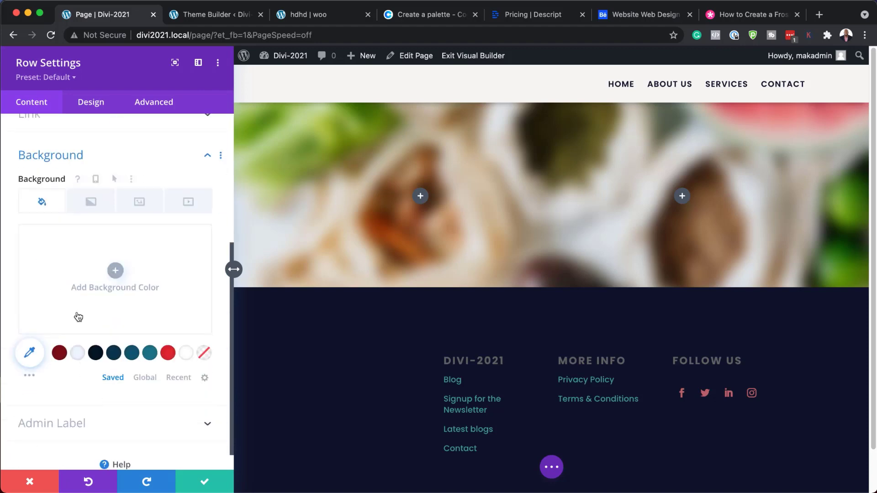
click(140, 205)
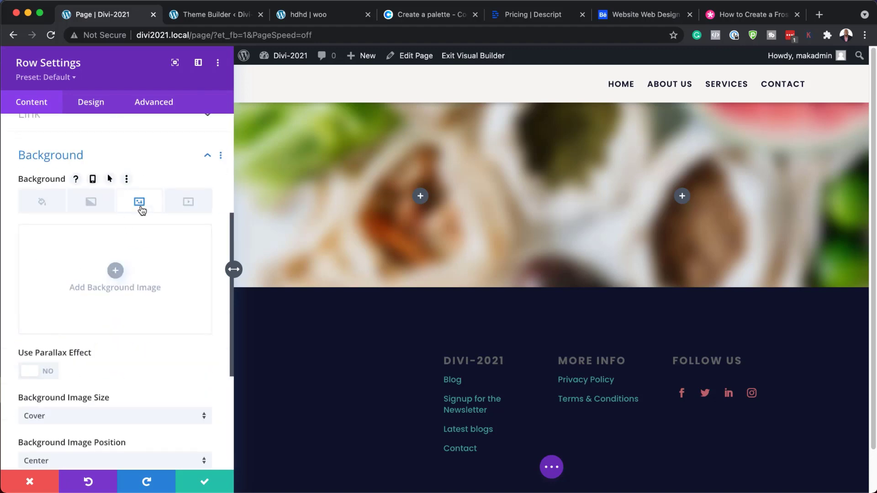
click(118, 272)
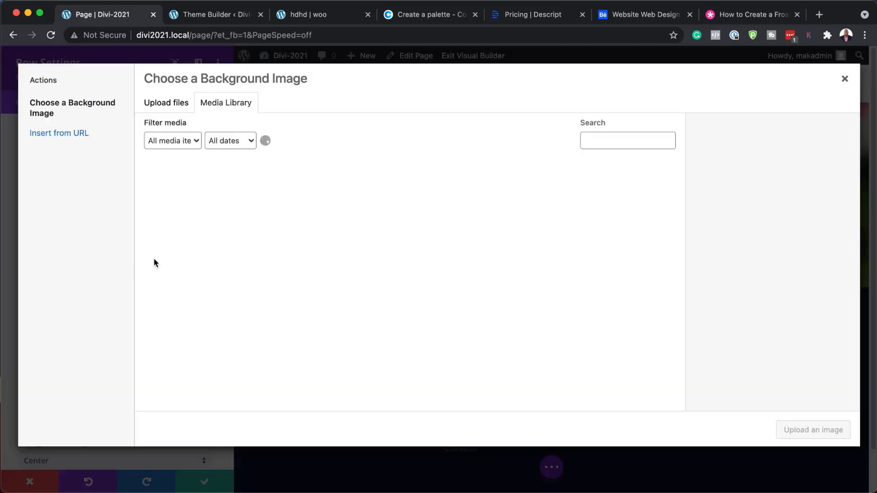
drag(6, 274, 343, 215)
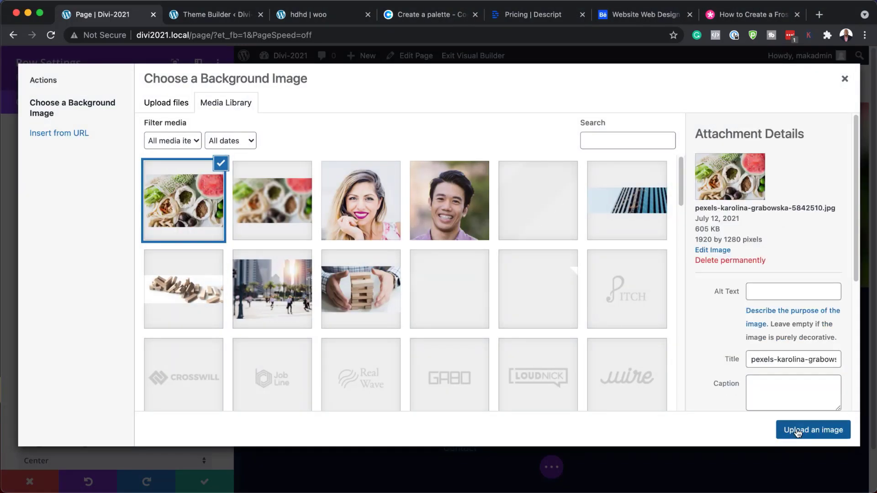
click(803, 434)
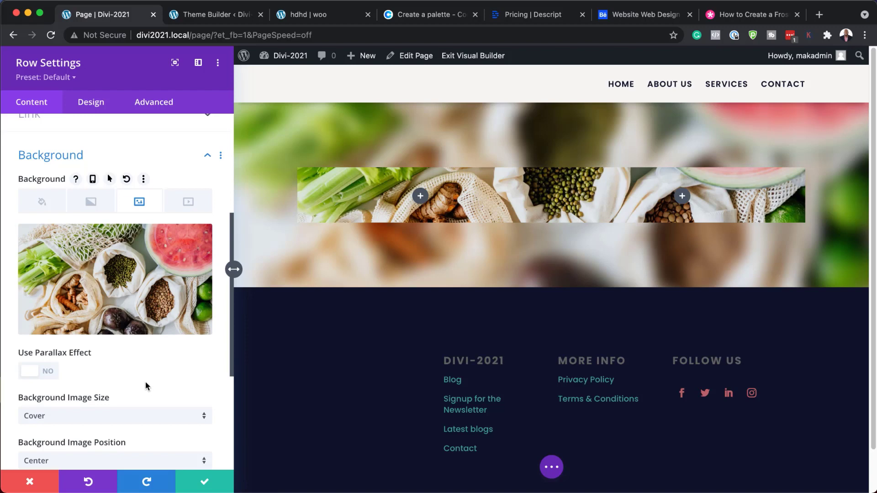
- Round all four corners of the row to 6px and save the row settings
click(97, 104)
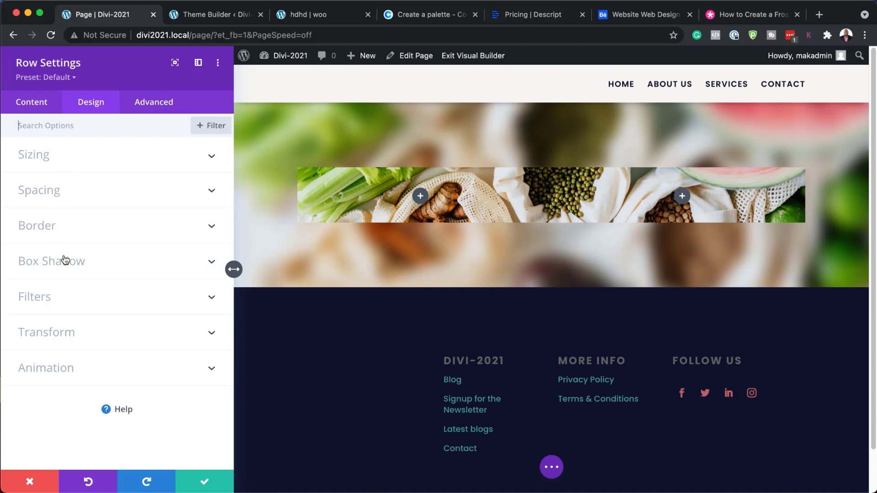
click(75, 226)
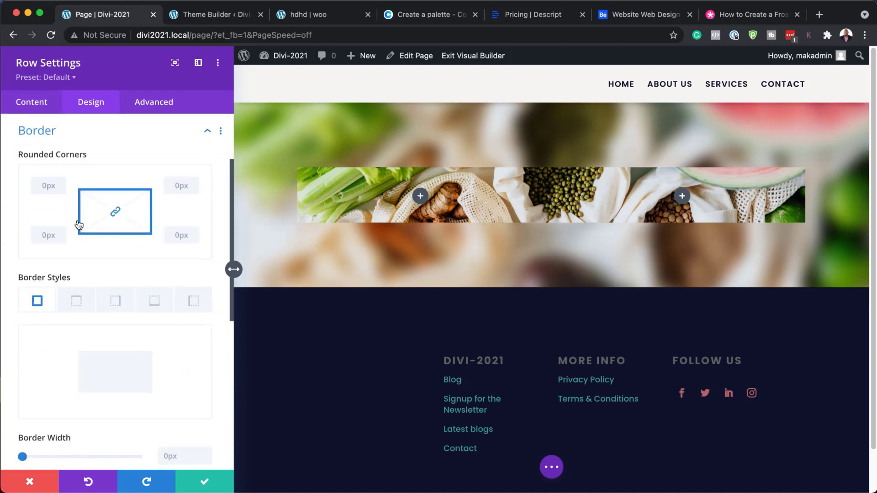
click(47, 184)
text(6px)
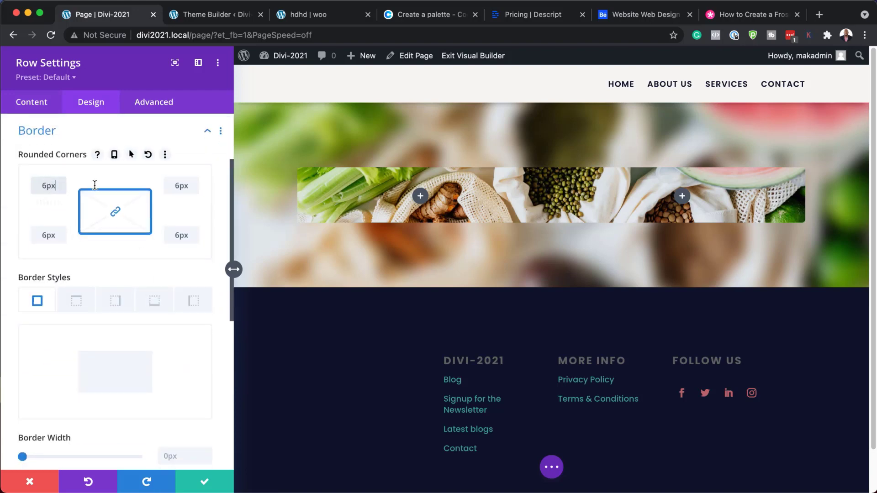
click(205, 484)
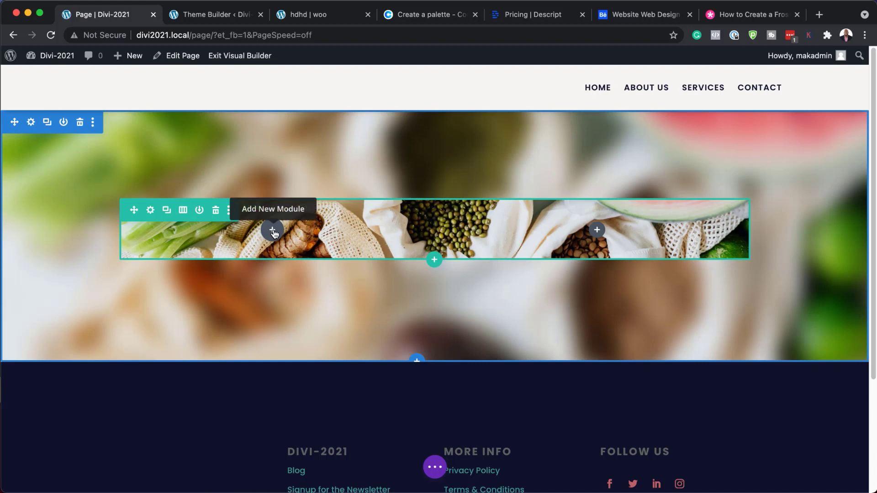
- Insert a Video module into the first column of the row
click(272, 230)
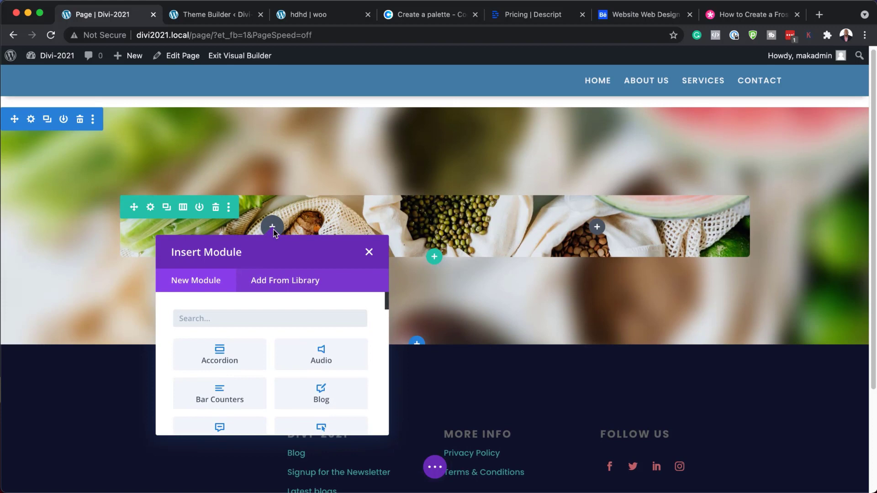
text(ca)
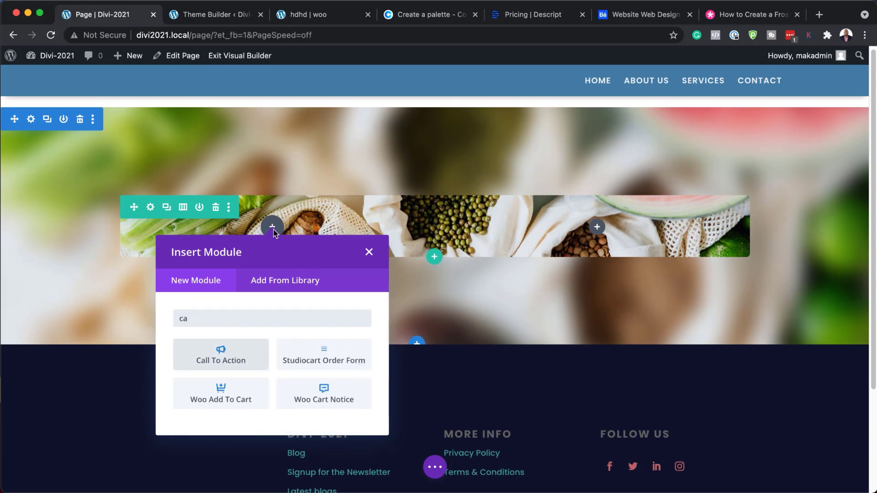
key(BackSpace)
key(BackSpace)
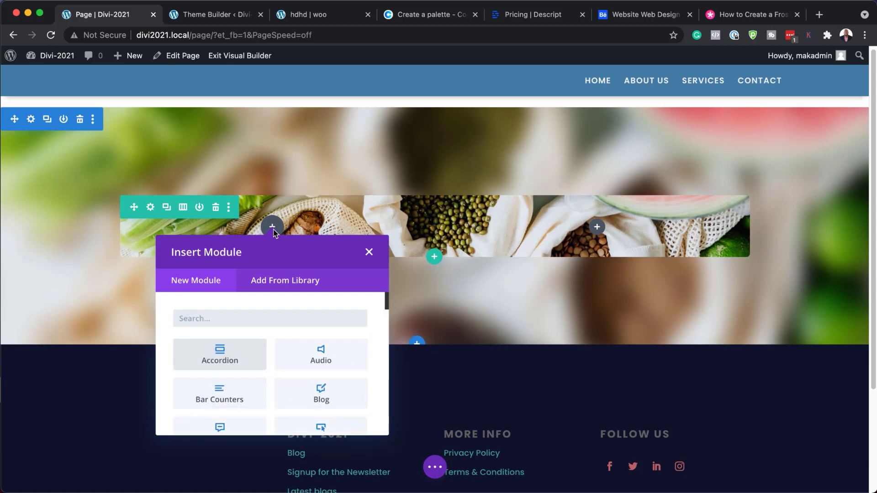
text(video)
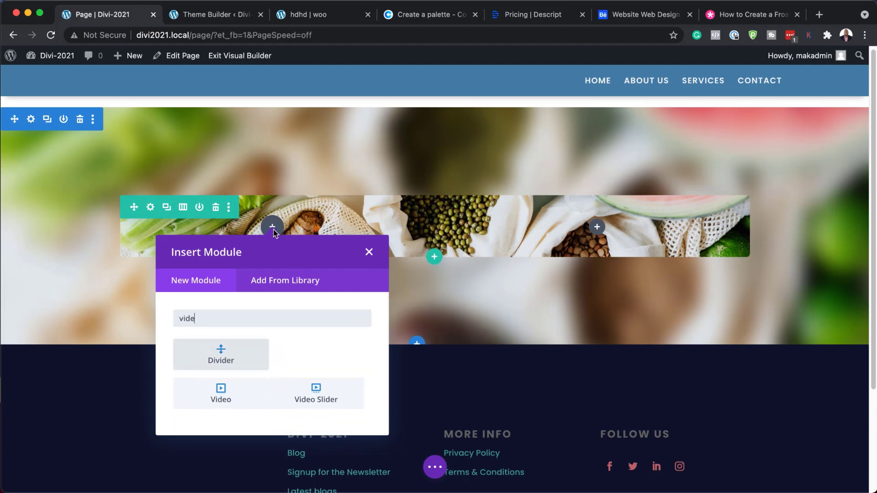
click(221, 356)
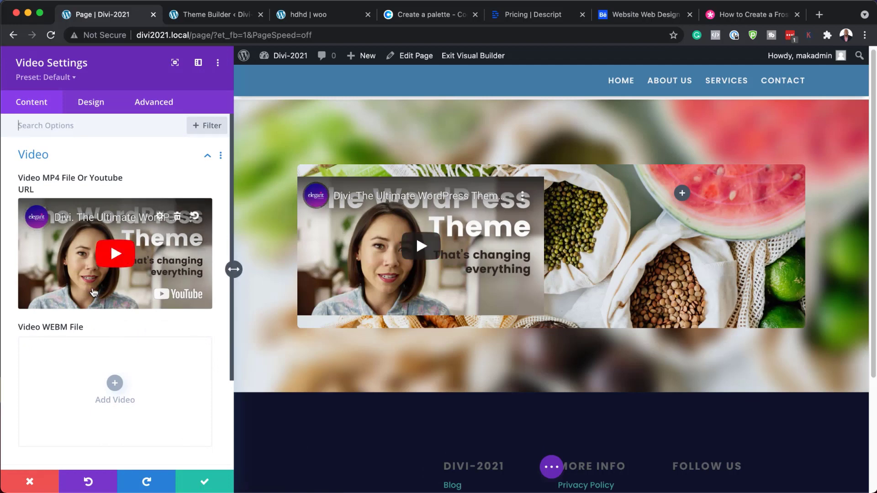
- Set produce-box-53.jpg from the media library as the video's overlay image
scroll(109, 401, down, 3)
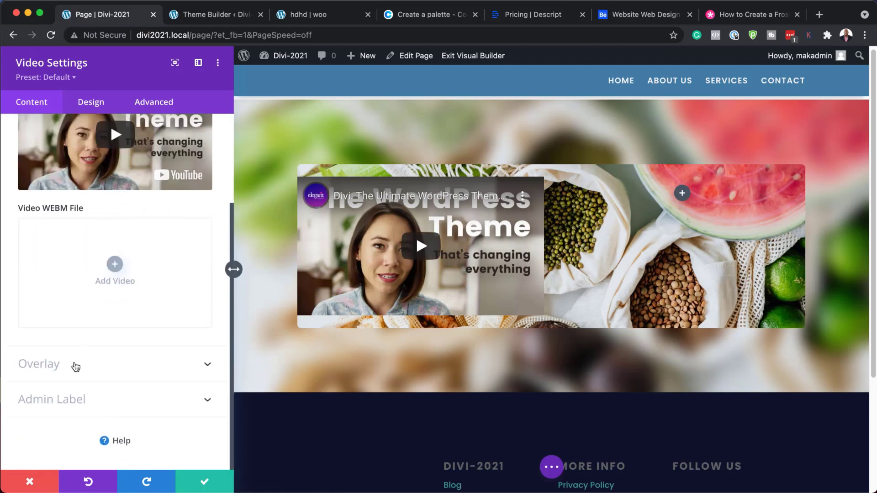
click(72, 364)
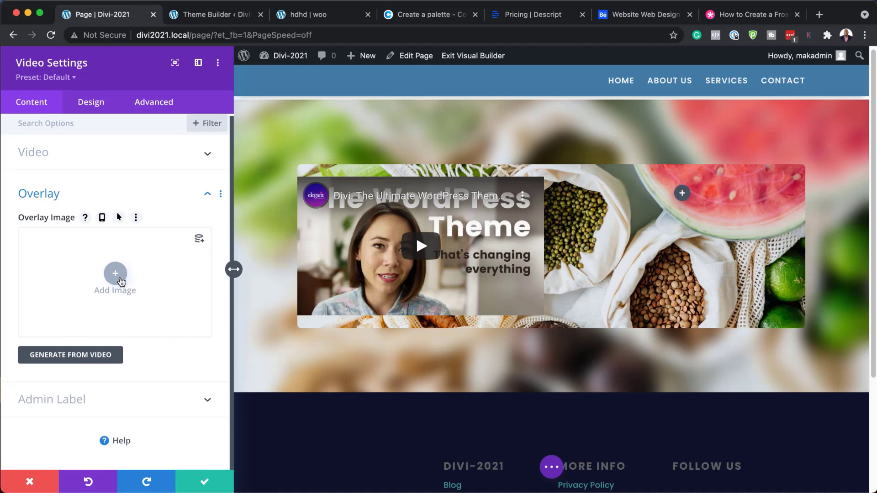
click(120, 273)
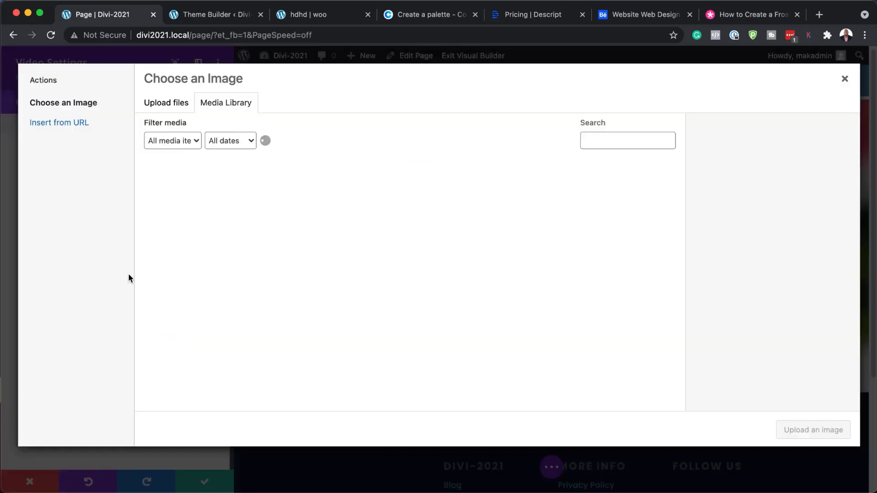
scroll(311, 325, down, 5)
scroll(310, 326, down, 1)
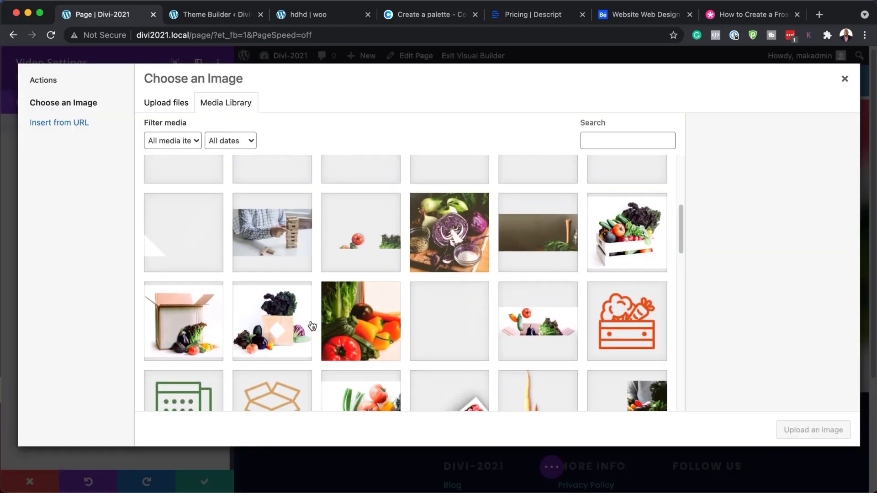
click(644, 217)
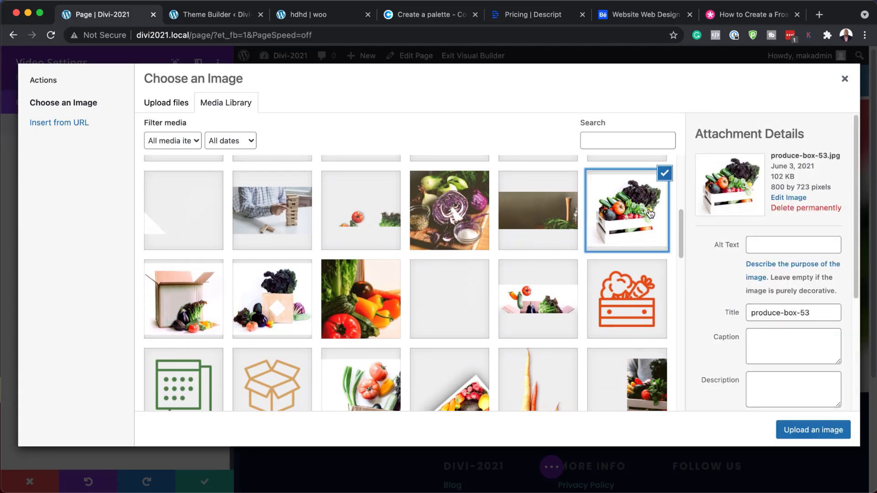
click(822, 433)
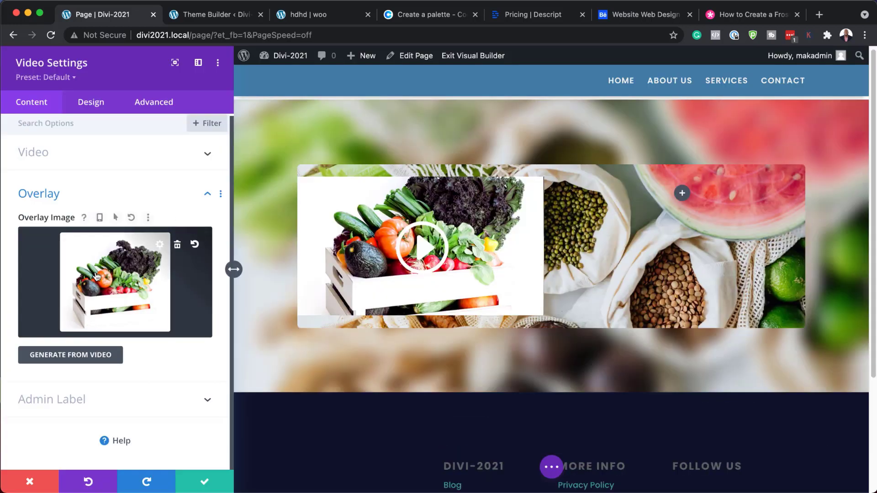
- Replace the video's overlay image with the media library photo of a tomato being sliced beside basil leaves
click(178, 244)
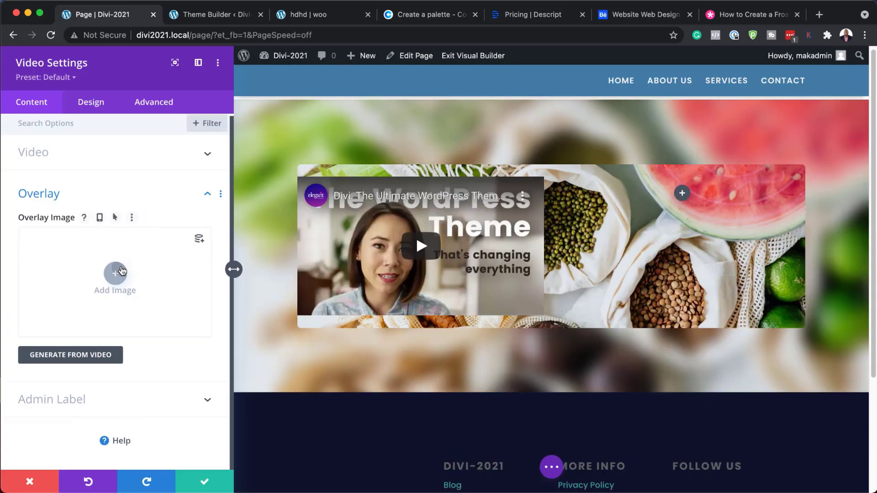
click(115, 274)
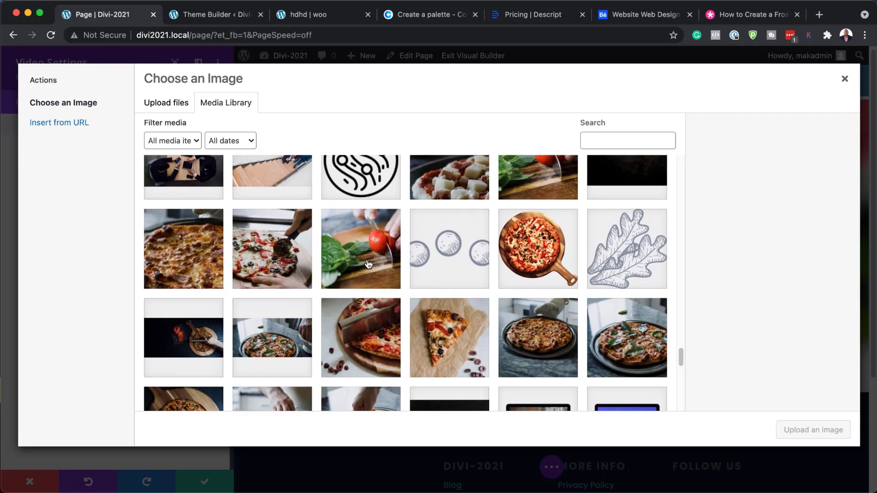
click(393, 280)
click(811, 432)
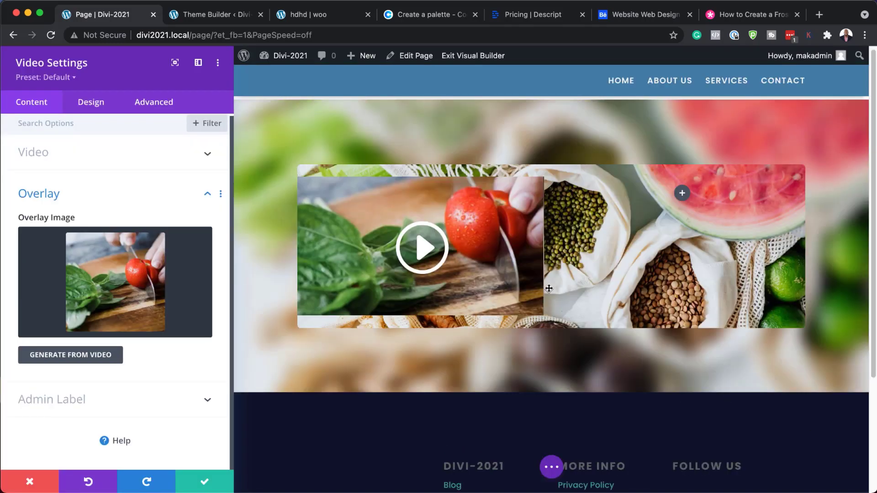
- Enable a custom play icon size for the video module and set the play icon font size to 46px
click(92, 105)
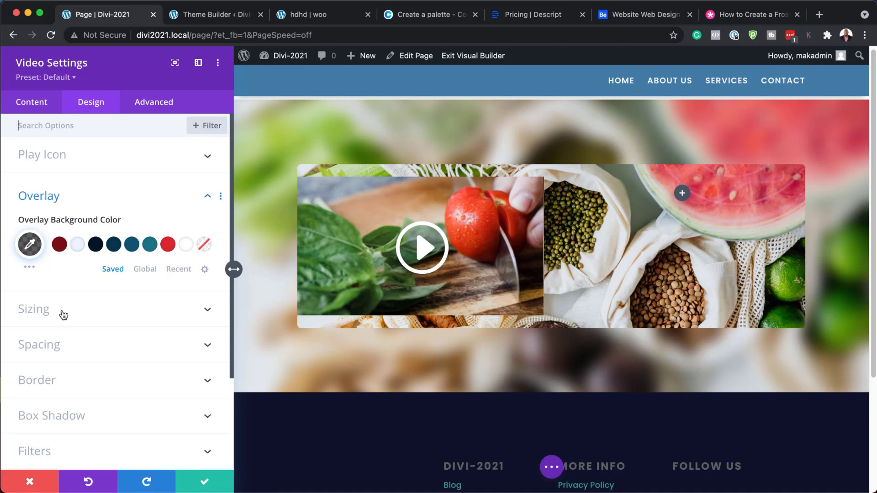
click(80, 157)
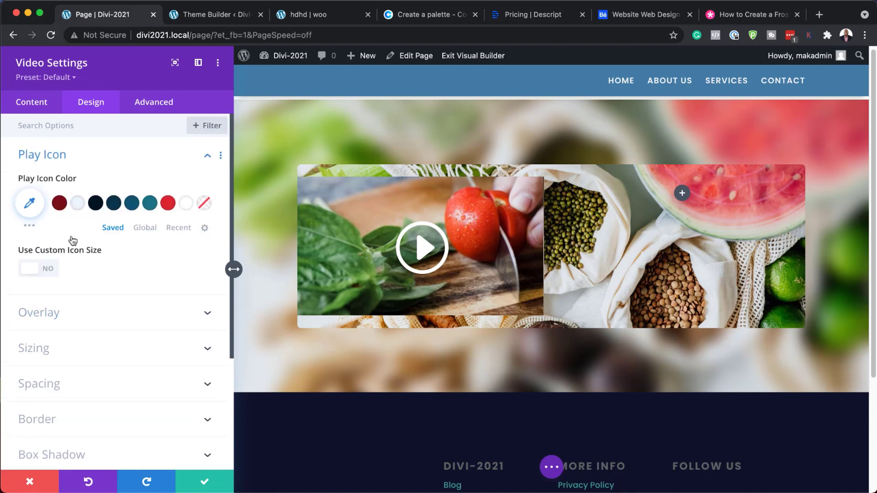
click(51, 273)
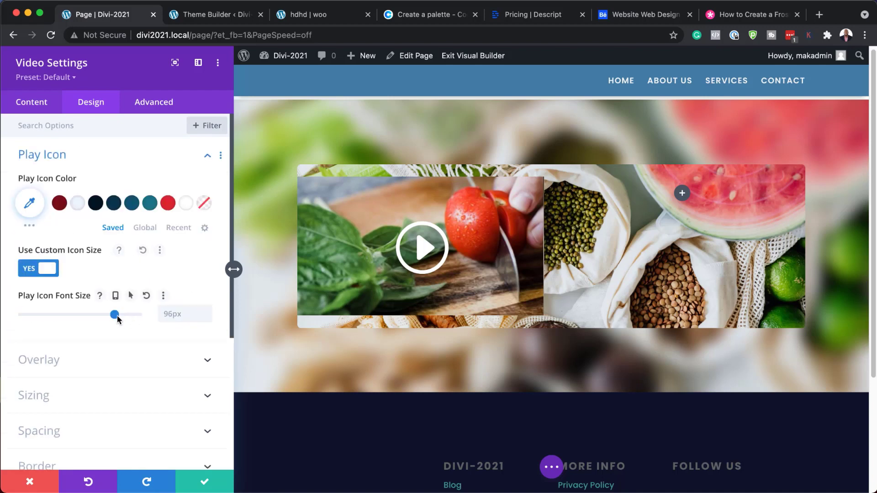
drag(114, 315, 67, 317)
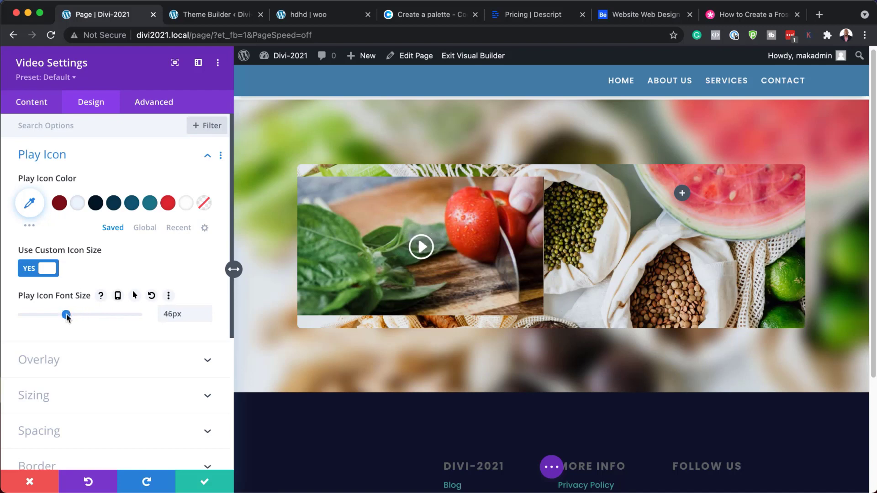
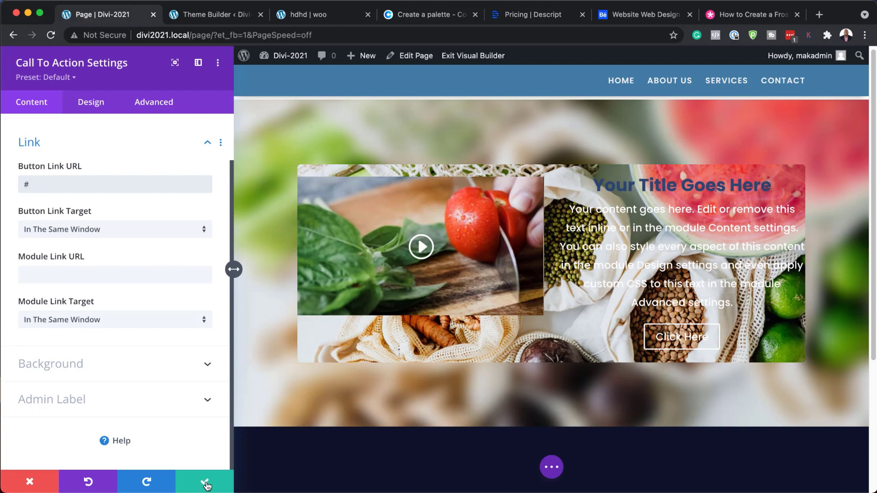
- Save the Call To Action module's settings and review the section's layout on the page
click(205, 484)
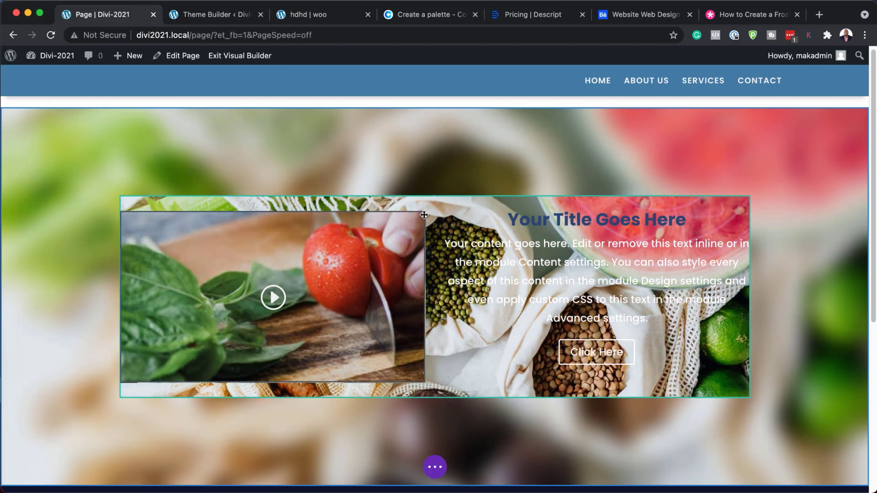
scroll(425, 206, down, 3)
scroll(330, 217, up, 4)
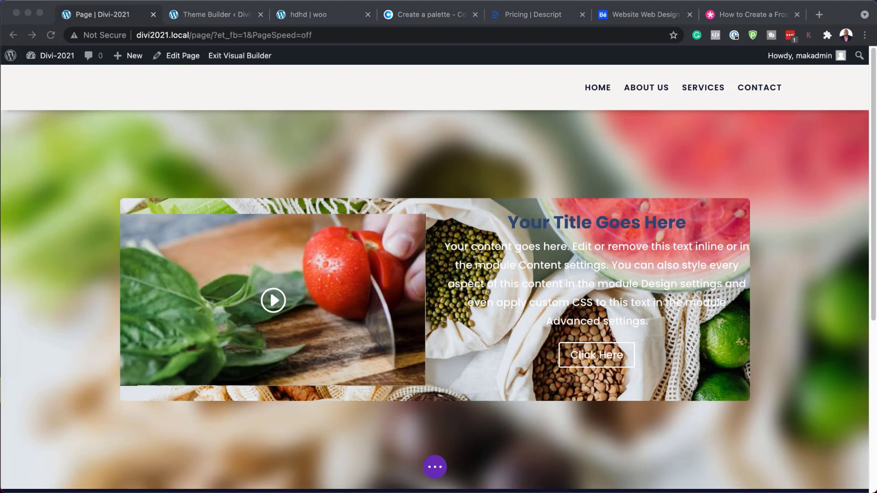
- Open the settings of the row inside the section by way of the page's layer list
click(434, 469)
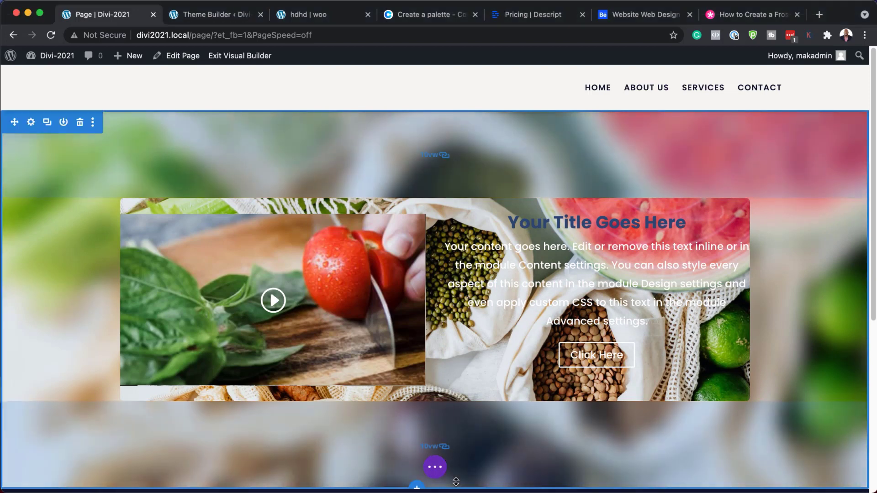
click(435, 468)
click(783, 468)
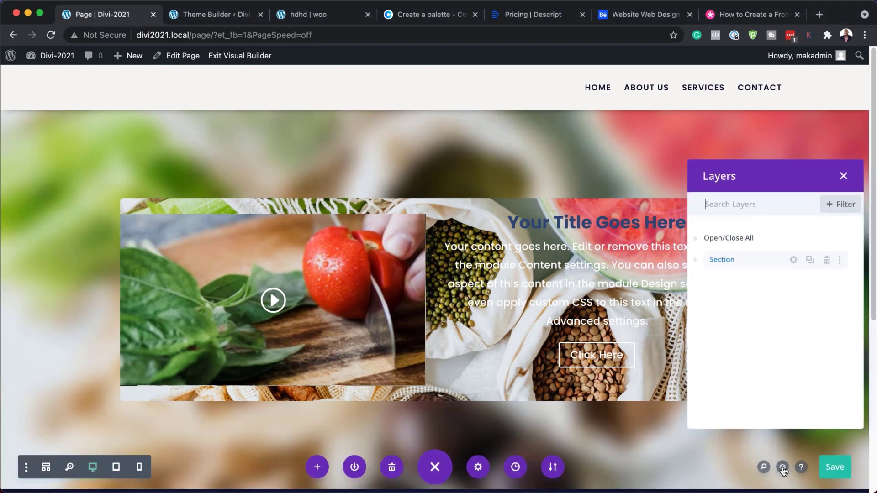
click(695, 260)
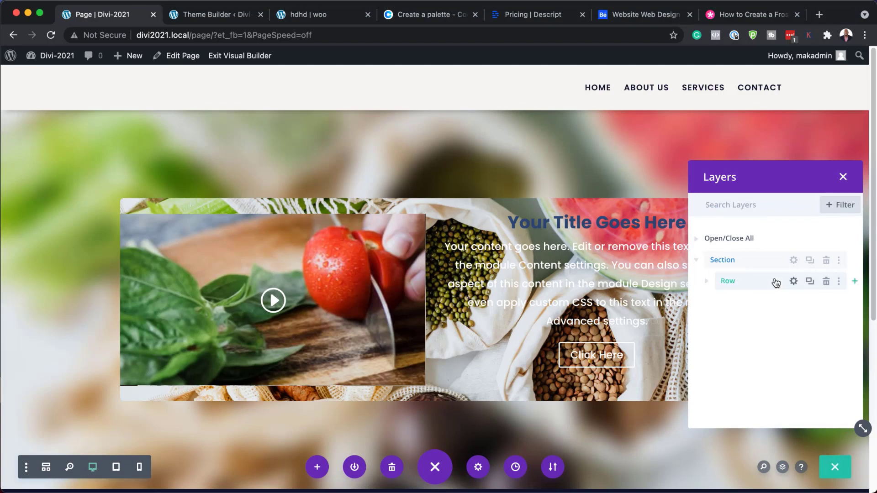
click(794, 282)
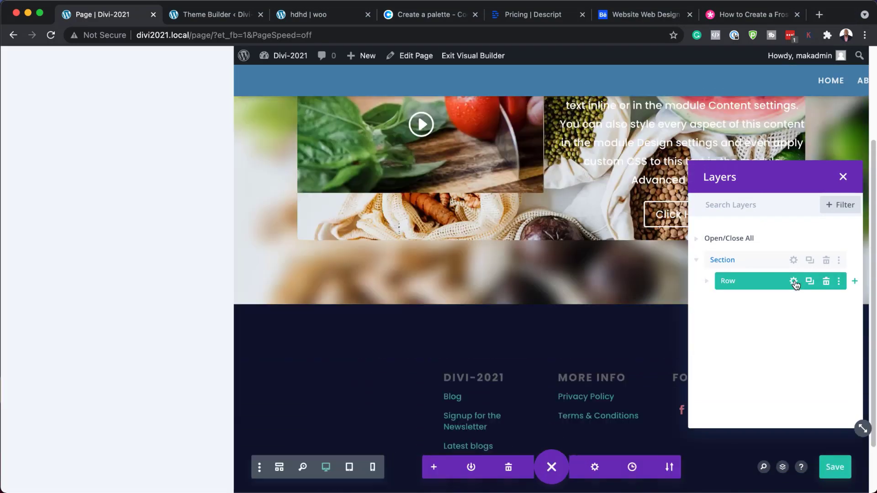
scroll(346, 305, up, 3)
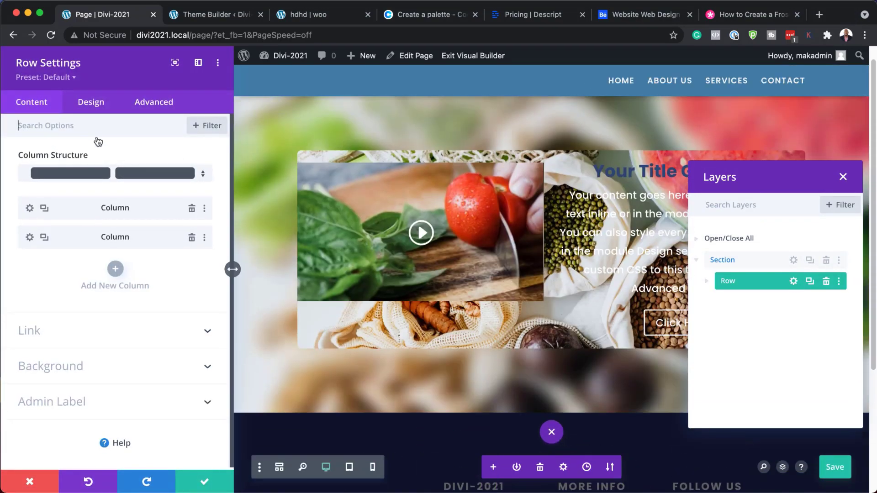
- Set the row's linked padding to 3vw for top and bottom and 4vw for left and right
click(102, 106)
click(65, 183)
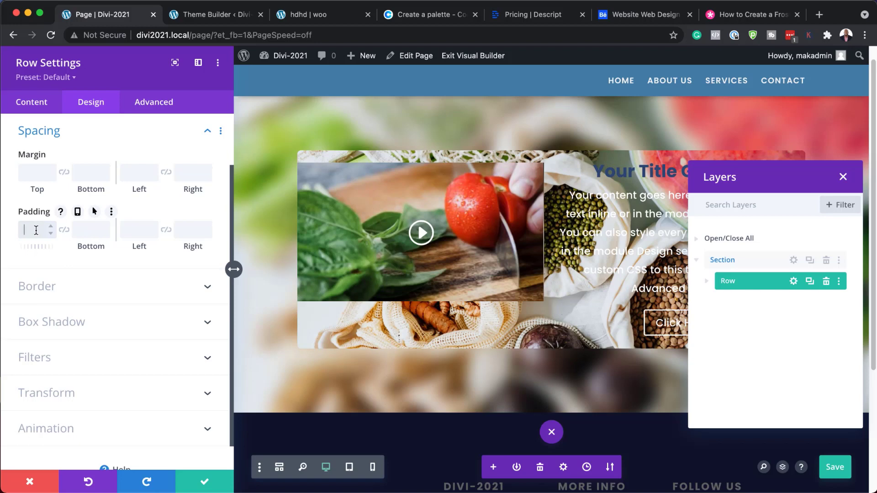
click(64, 231)
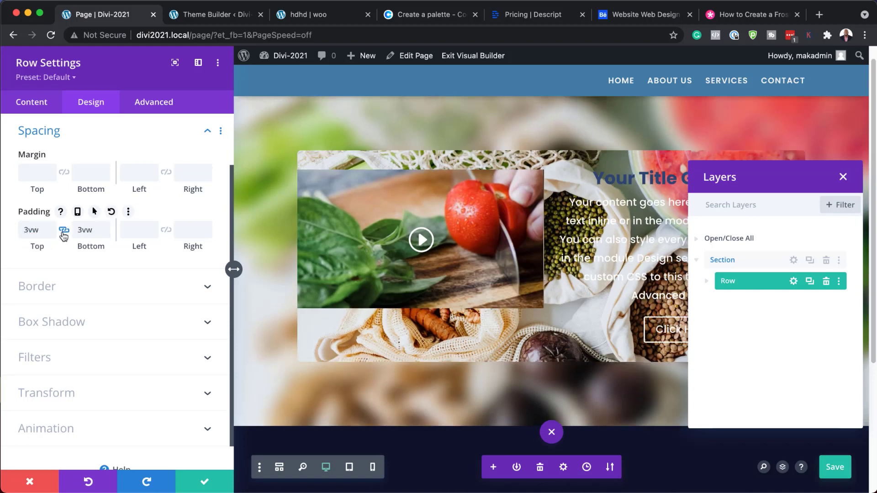
click(138, 230)
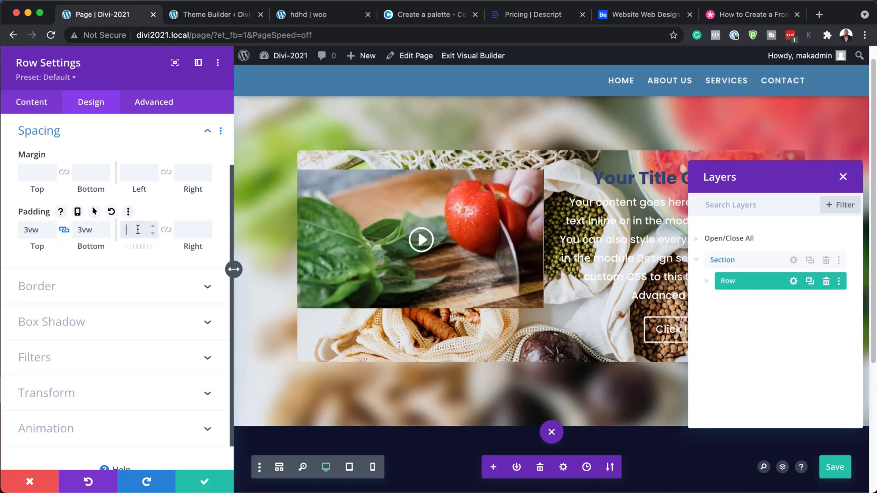
text(3vw)
click(153, 227)
click(165, 230)
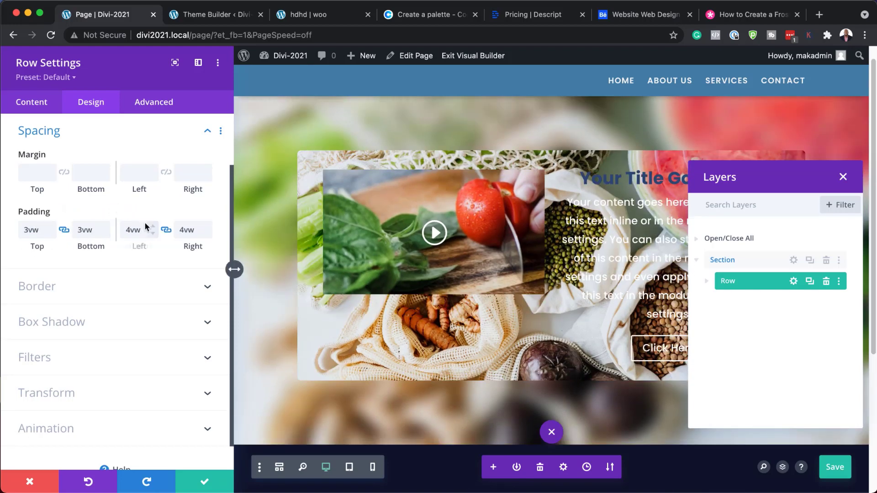
- Increase the row's padding to 5vw on all four sides, then save the row settings and the page
click(107, 226)
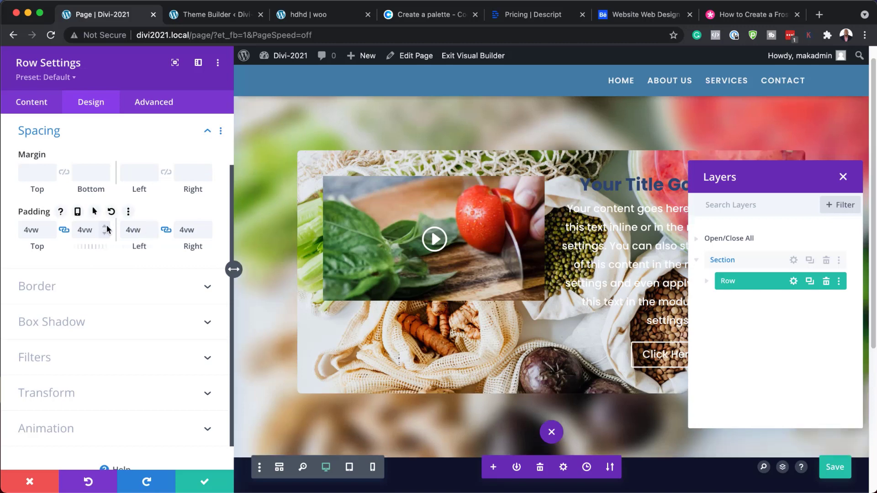
click(107, 226)
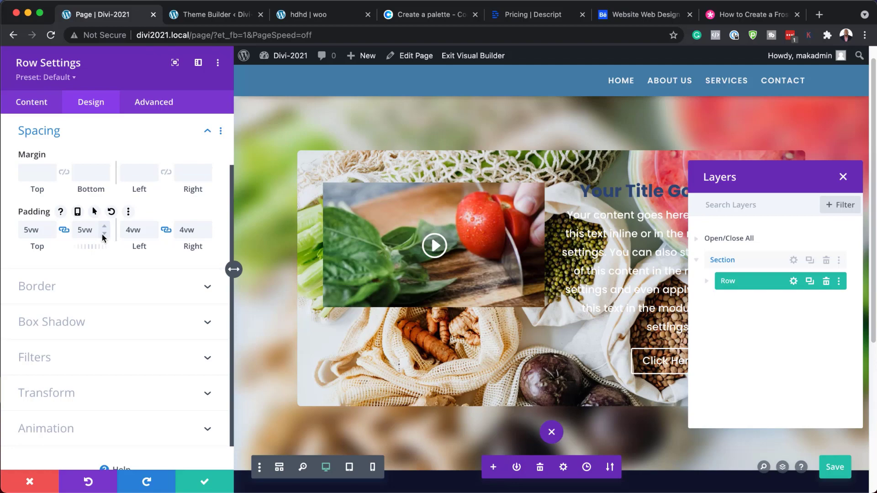
click(207, 226)
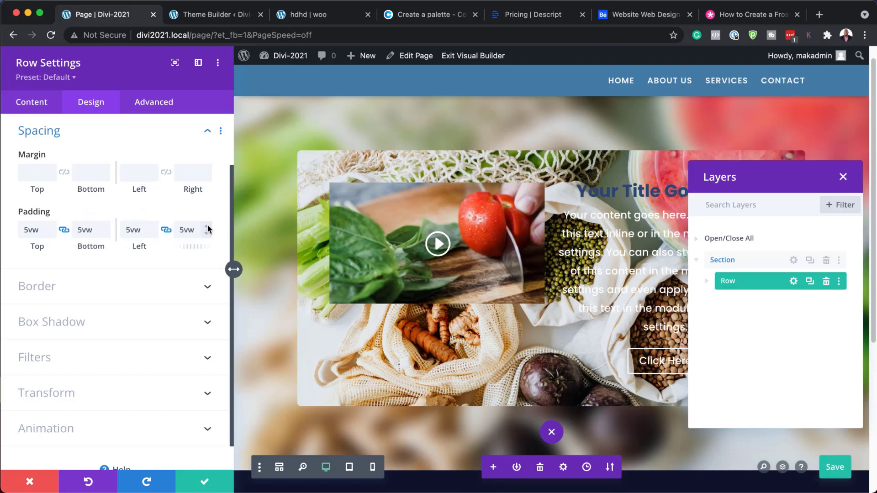
click(208, 477)
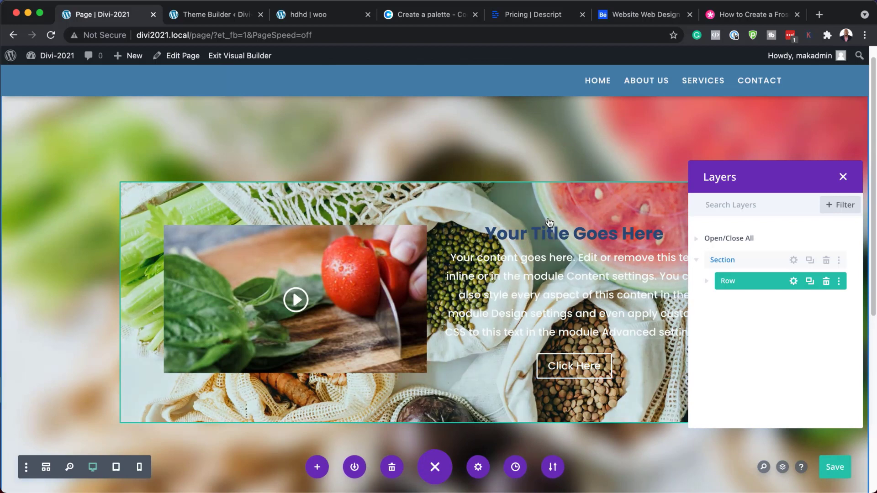
key(super+s)
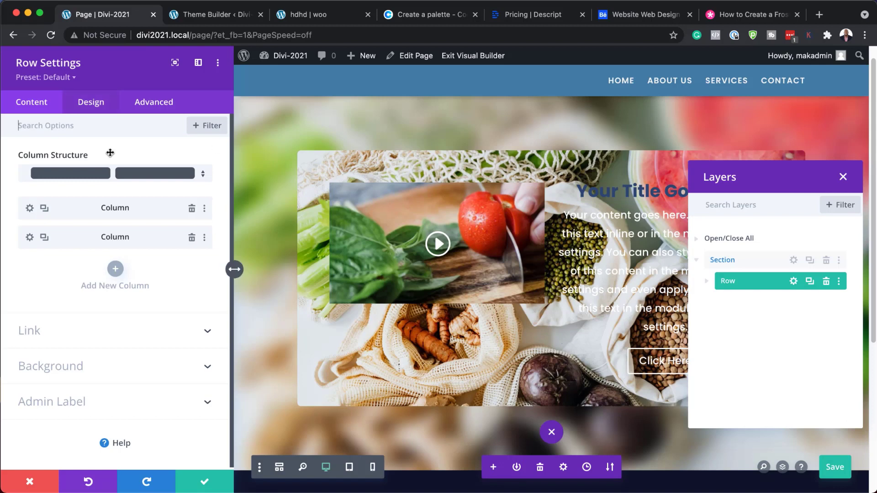
- Give the row a white background color and set its background image blend to Soft Light
click(57, 372)
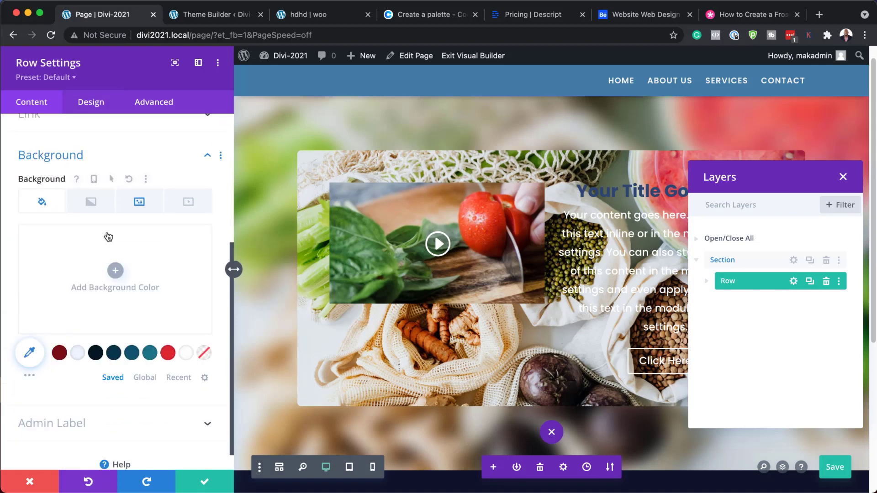
click(188, 356)
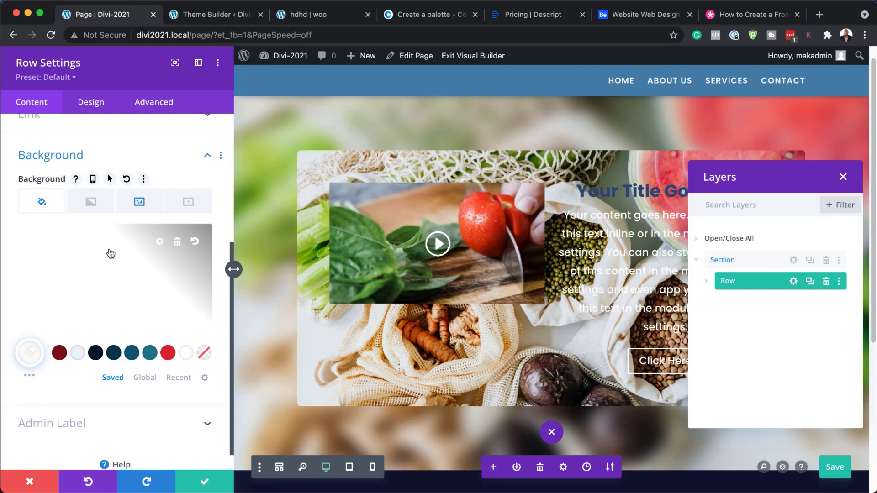
click(139, 203)
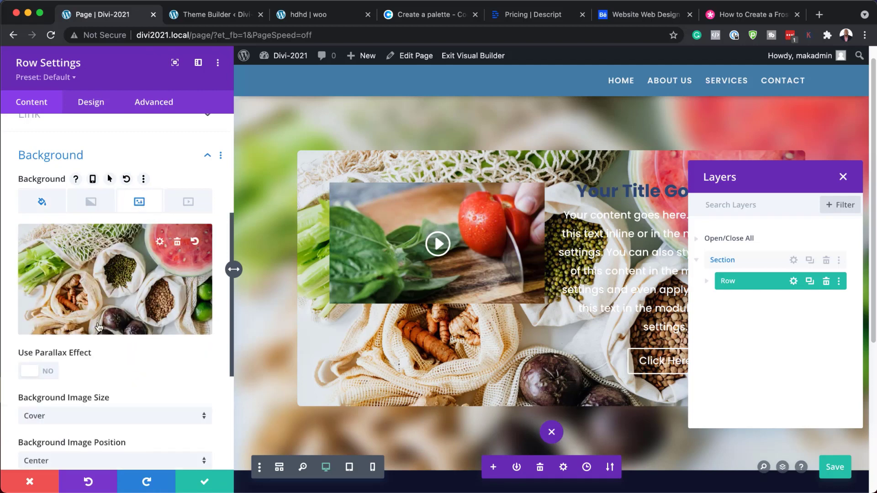
scroll(140, 374, down, 2)
scroll(139, 374, down, 3)
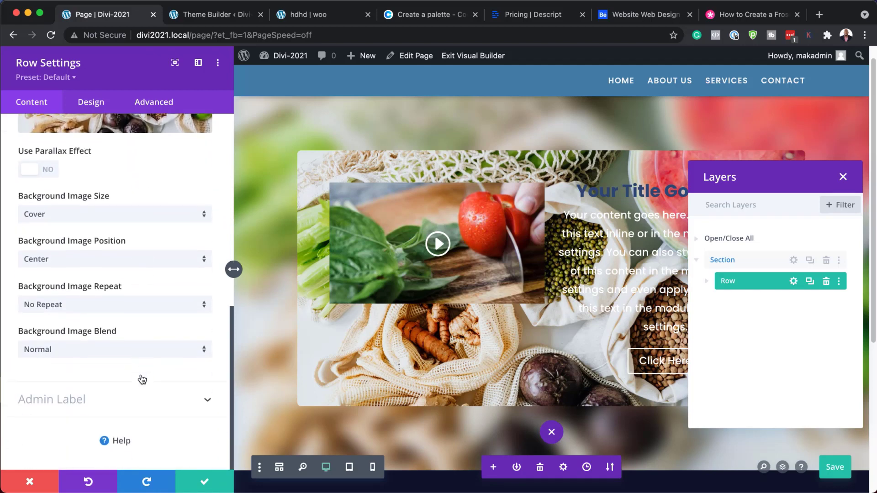
click(124, 355)
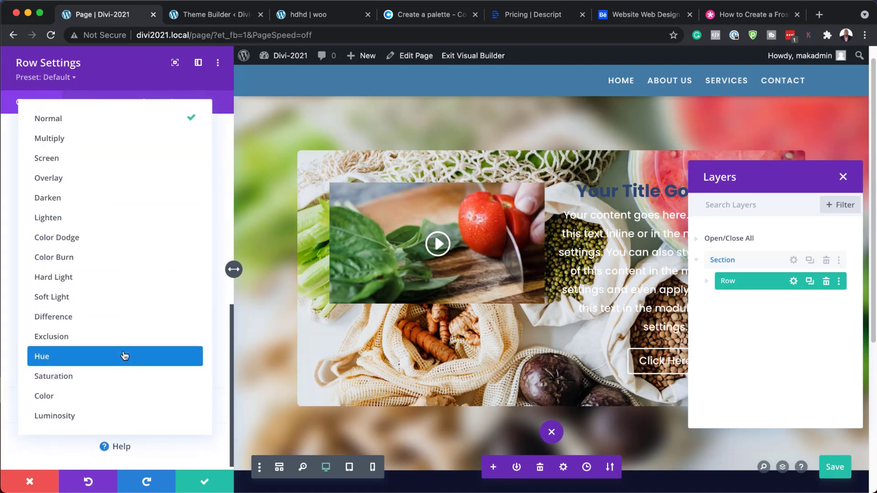
click(128, 299)
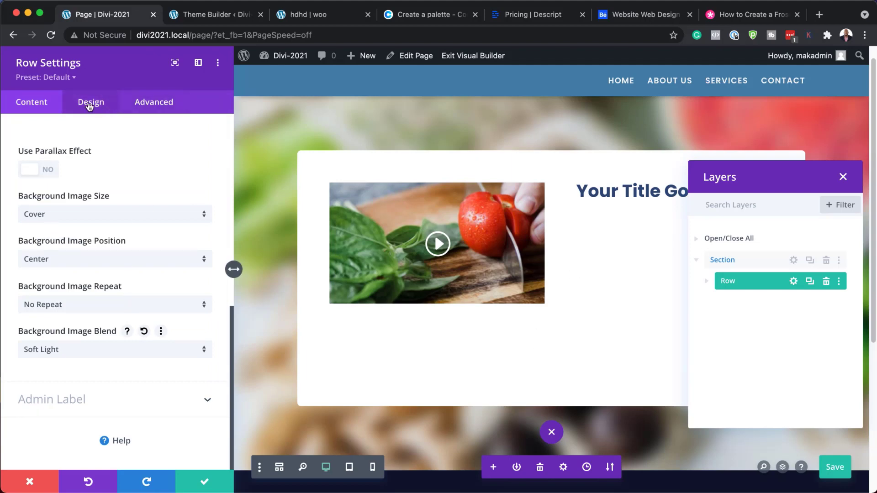
- Make the row's white background color semi-transparent, using rgba(255,255,255,0.73)
scroll(97, 204, up, 6)
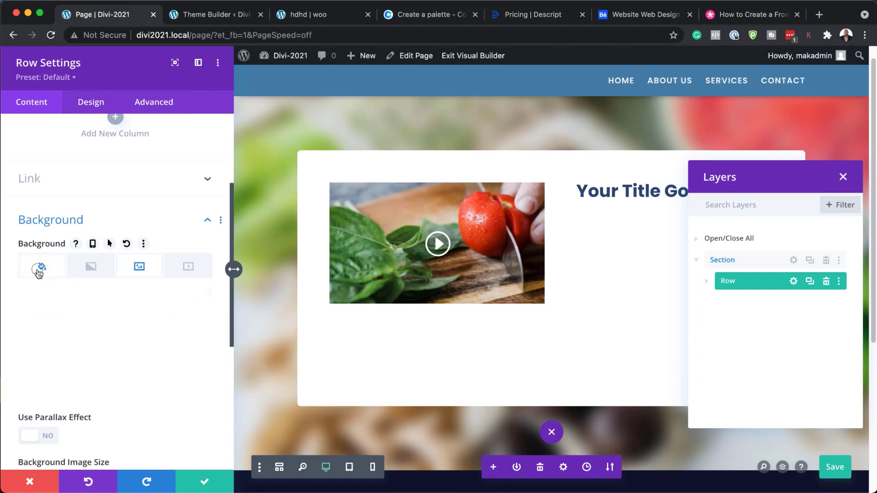
click(58, 327)
drag(199, 307, 203, 344)
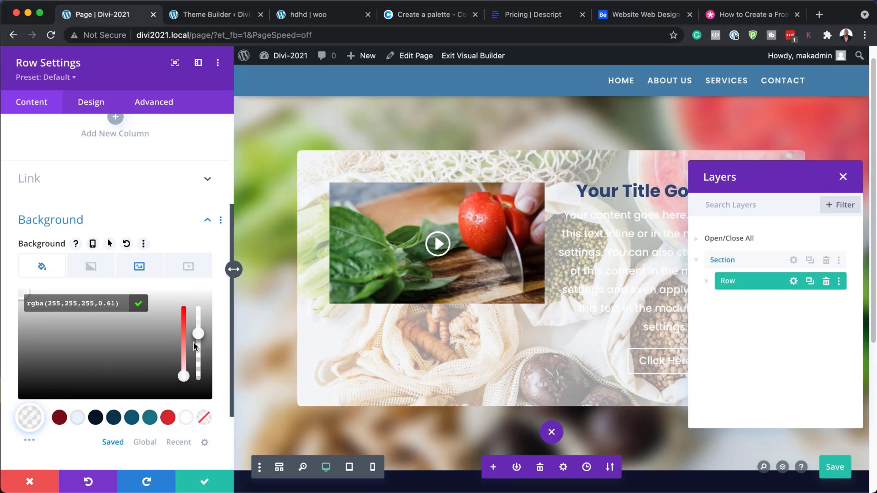
drag(196, 333, 196, 330)
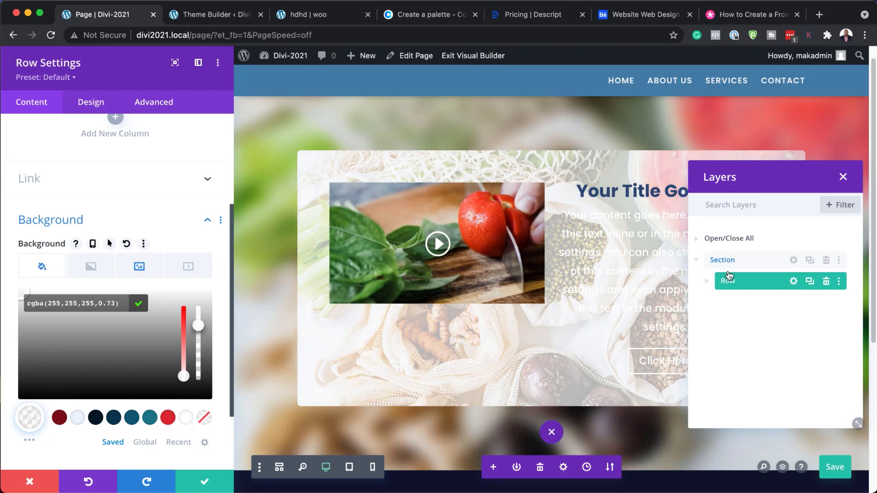
- Move the Layers window away from the call-to-action text so it sits over the video side
click(813, 191)
drag(813, 191, 413, 221)
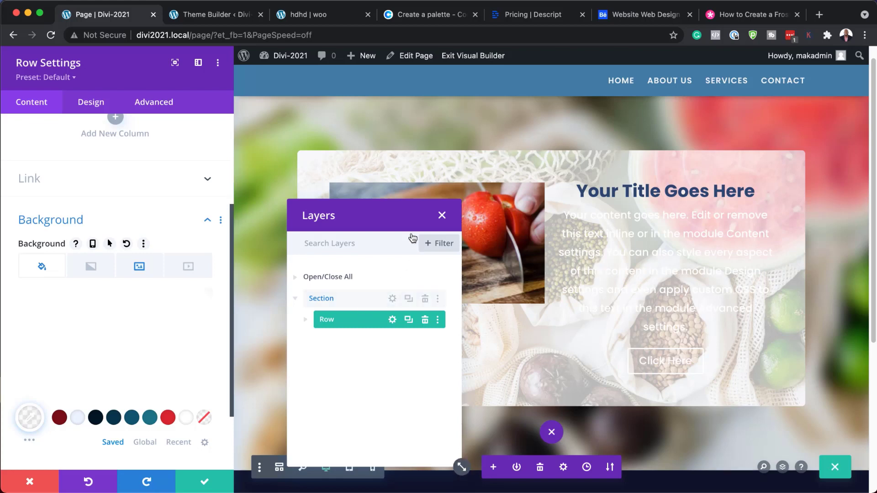
drag(397, 217, 352, 186)
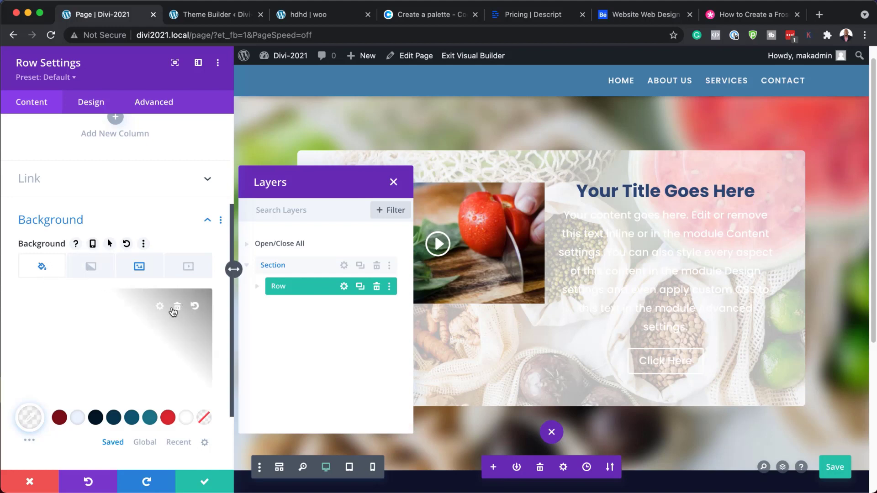
- Delete the row's background color and add a background gradient in its place
click(177, 307)
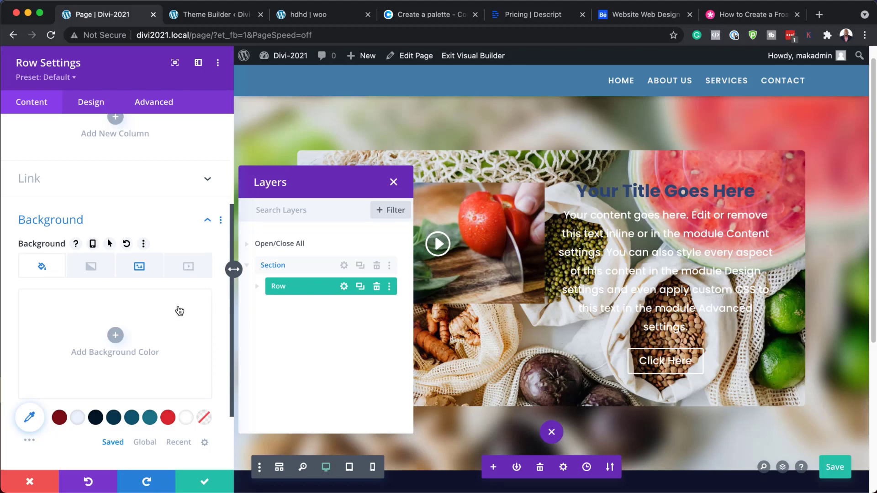
click(93, 272)
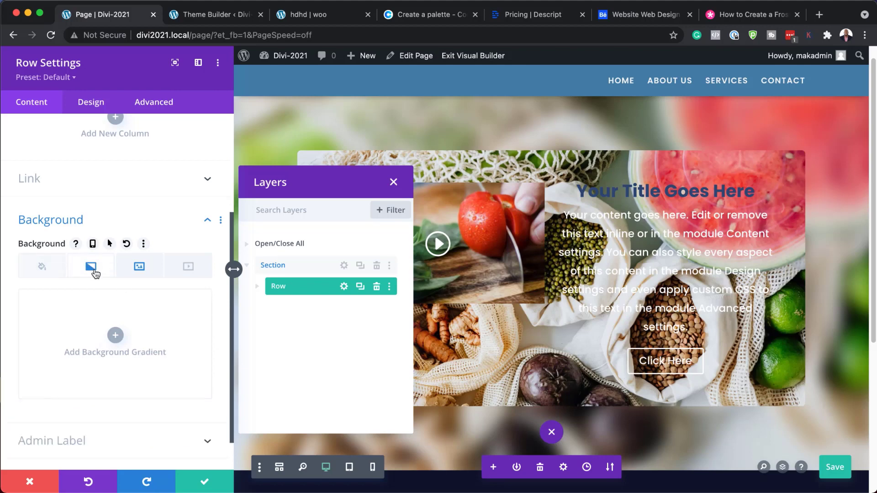
click(115, 336)
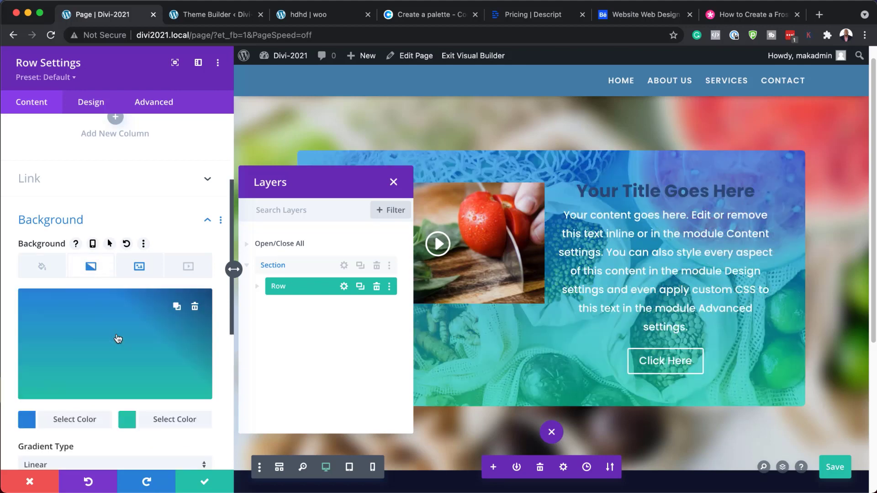
- Give the row's background gradient a translucent white start color, rgba(255,255,255,0.36), and a solid white #ffffff end color
click(30, 425)
click(185, 417)
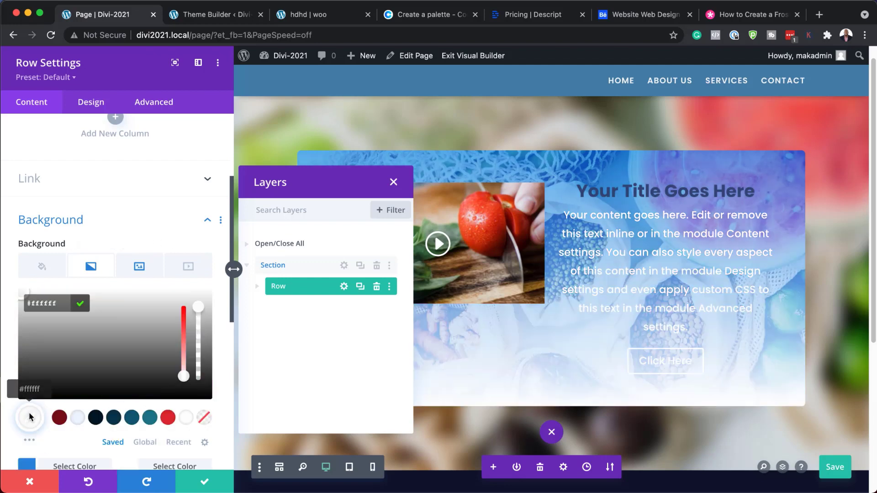
scroll(30, 411, down, 4)
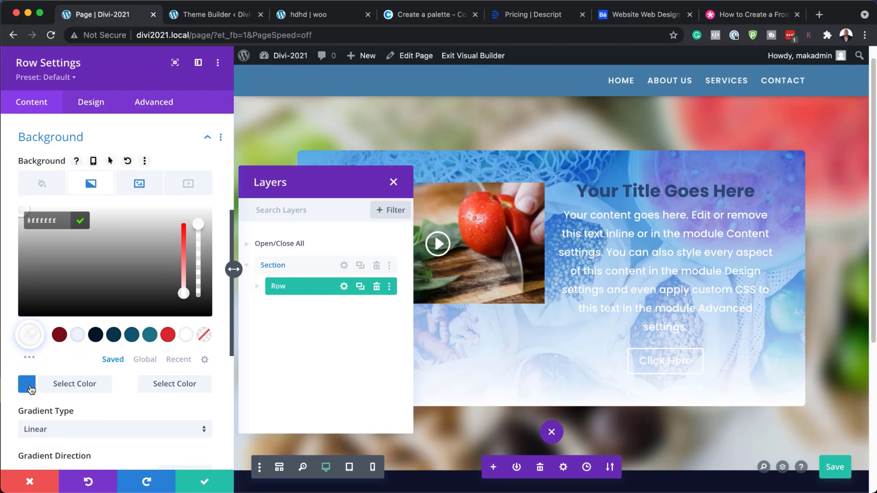
click(29, 388)
drag(184, 238, 183, 293)
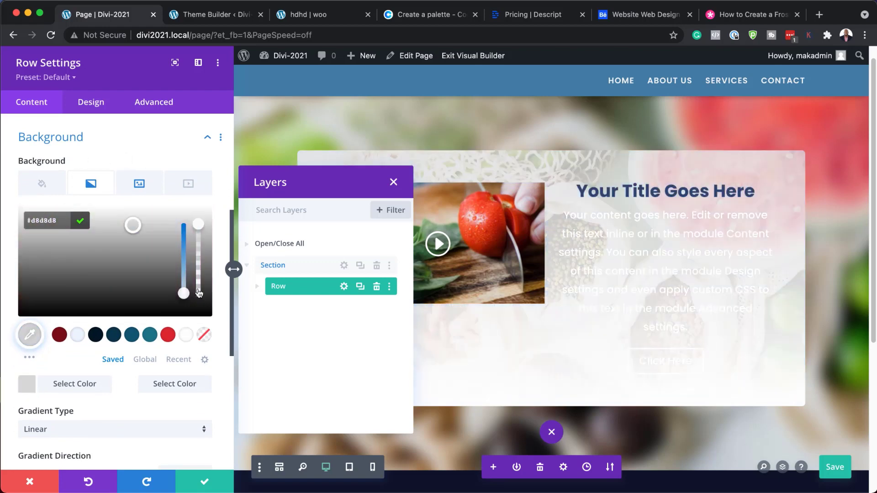
drag(199, 227, 205, 350)
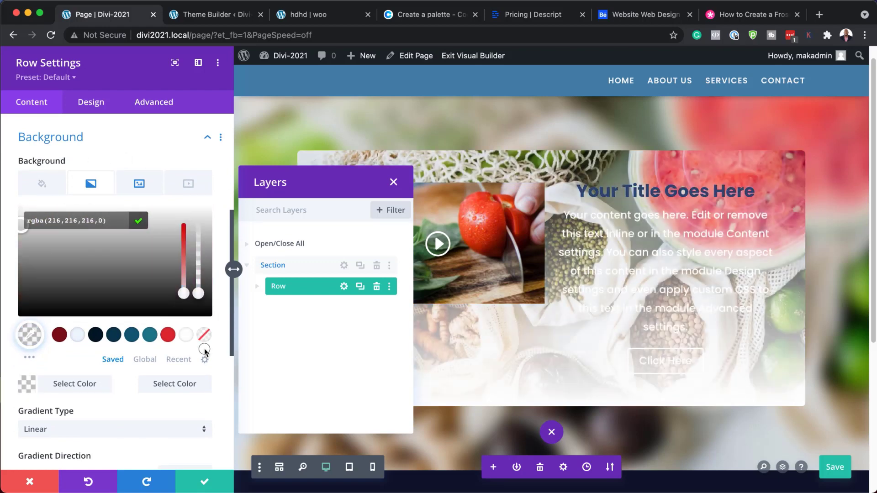
drag(198, 292, 200, 273)
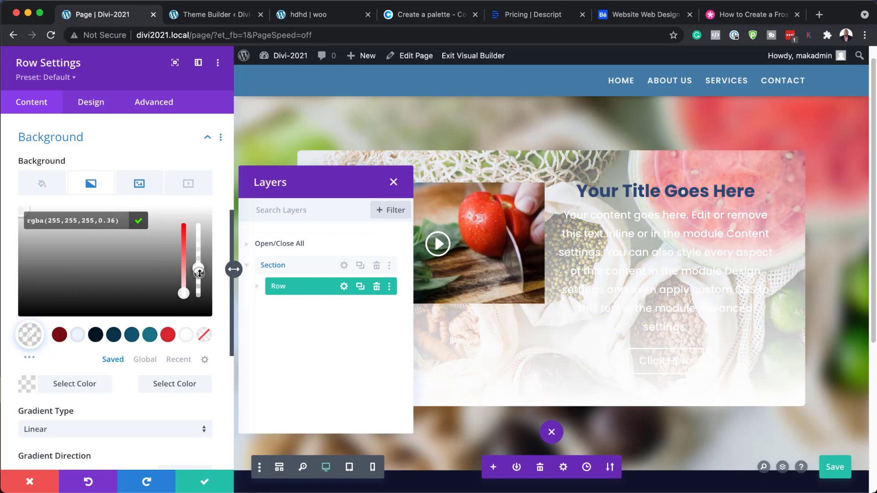
- Set the row gradient's start position to 9% and its end position to 80%
scroll(24, 373, down, 5)
drag(23, 371, 45, 372)
drag(138, 371, 115, 372)
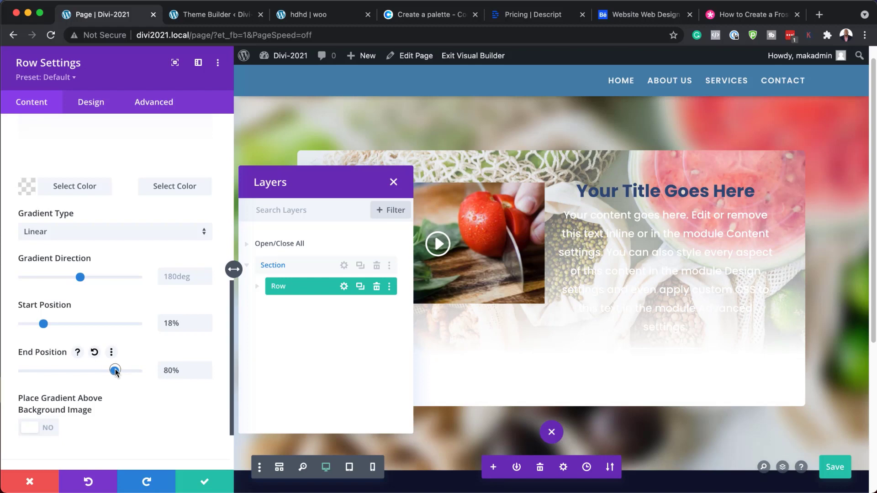
drag(48, 327, 32, 325)
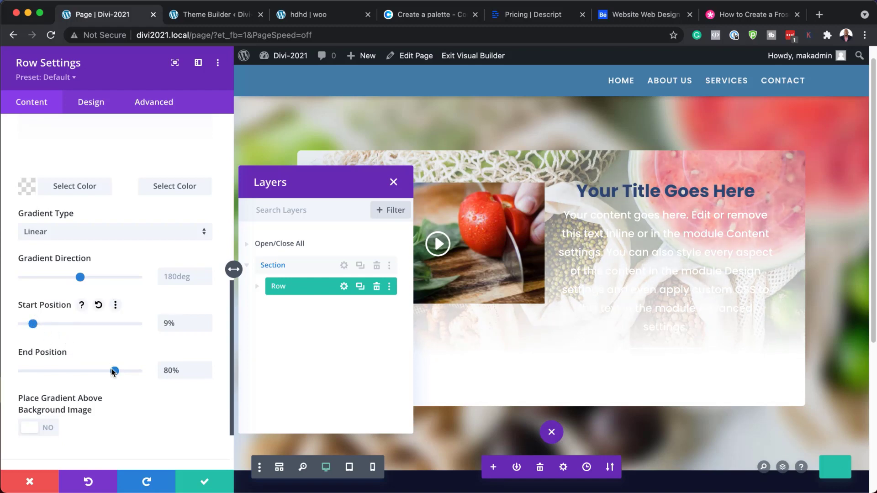
- Set the row gradient's end color to rgba(255,255,255,0.95), save the row settings and close the Layers window
scroll(111, 368, up, 5)
drag(198, 275, 200, 284)
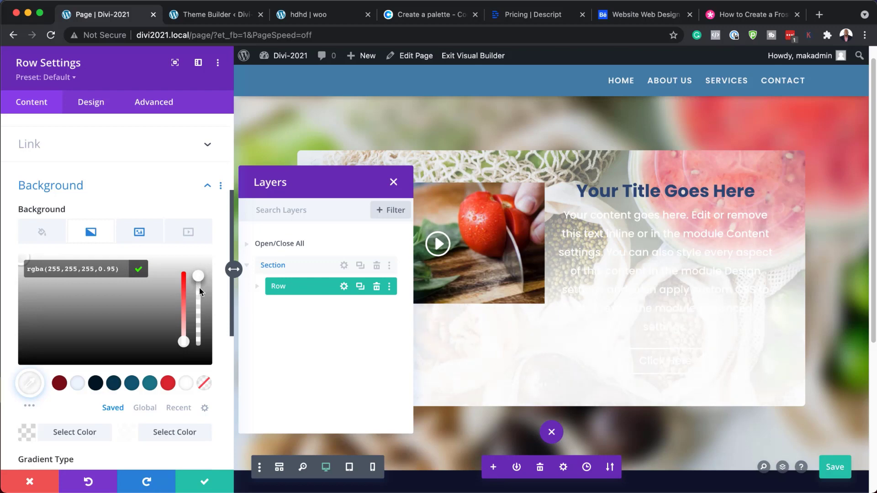
click(209, 475)
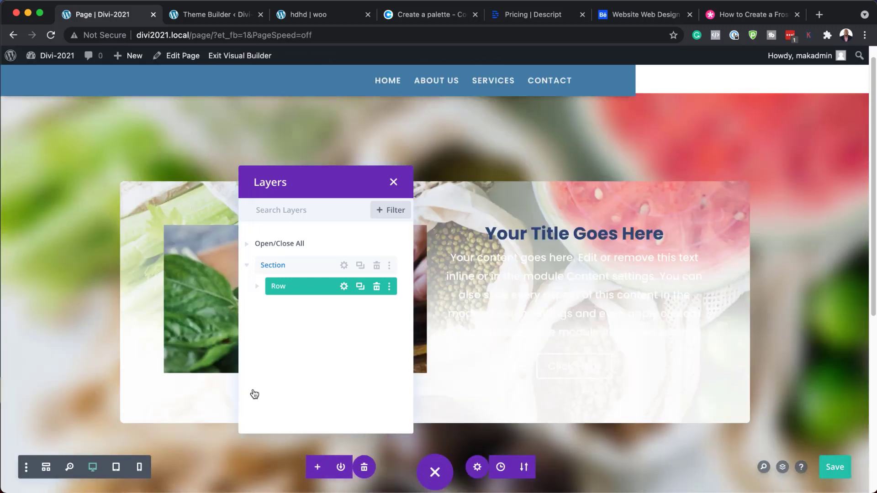
drag(365, 185, 732, 160)
click(721, 153)
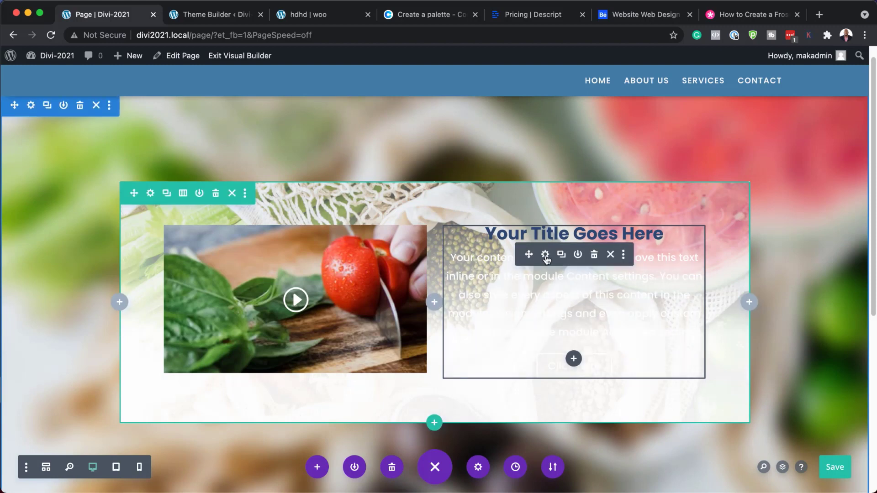
- Color both the title and the body text of the call-to-action module with the saved dark red
click(545, 255)
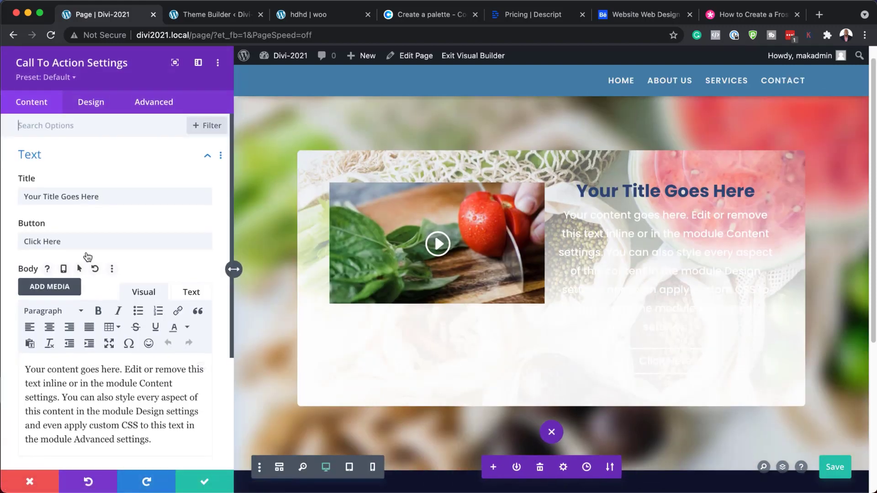
click(93, 104)
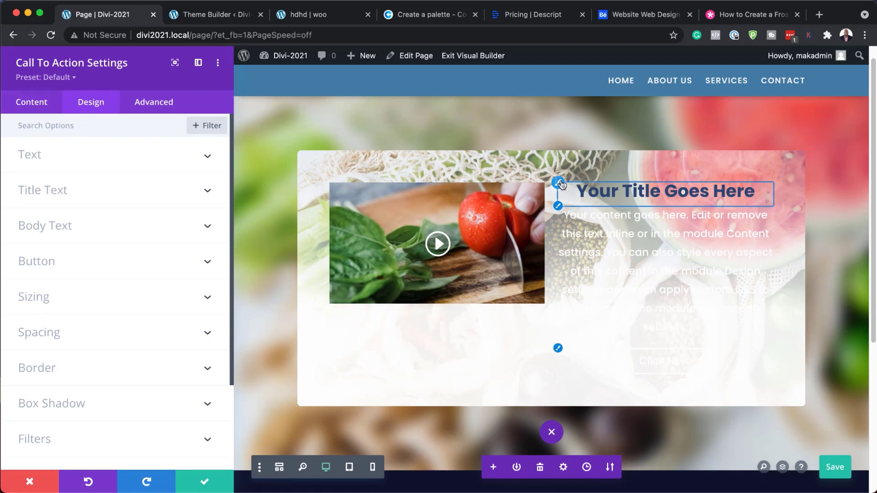
click(559, 184)
scroll(175, 382, down, 1)
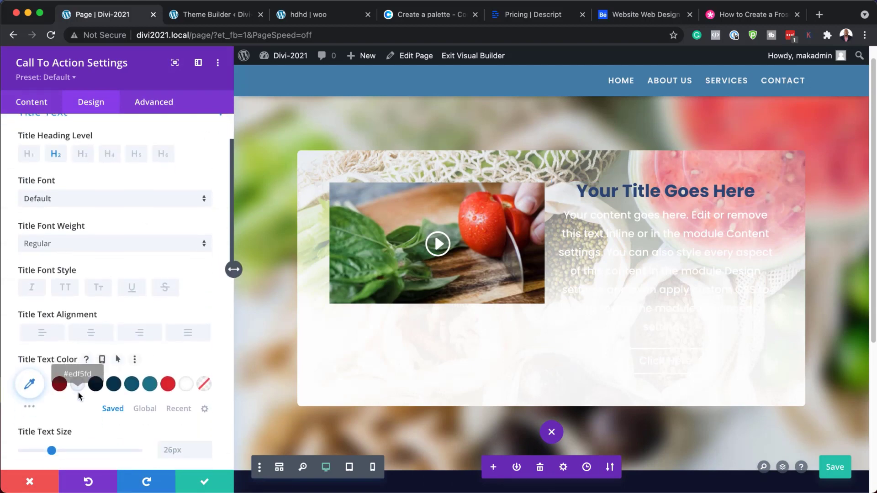
click(167, 375)
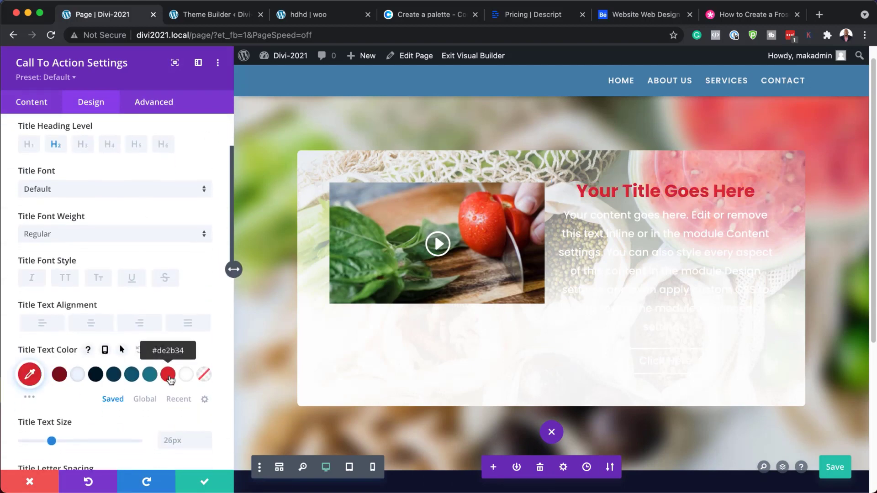
click(59, 375)
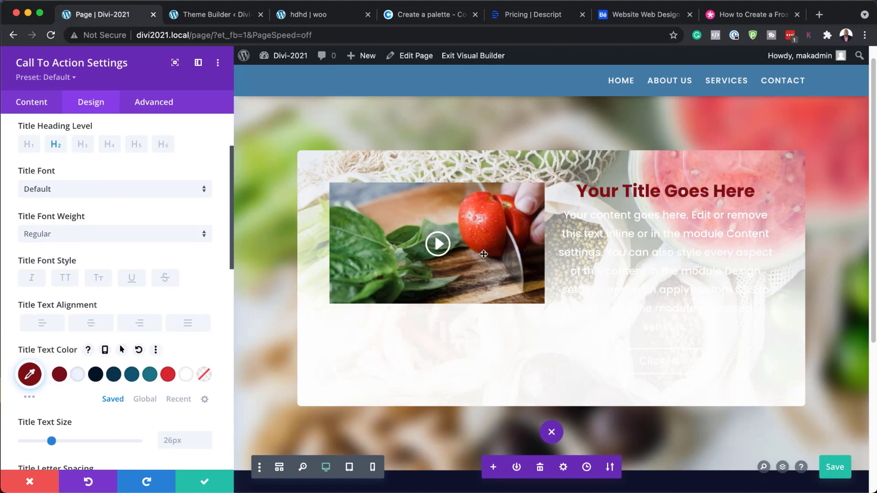
click(558, 209)
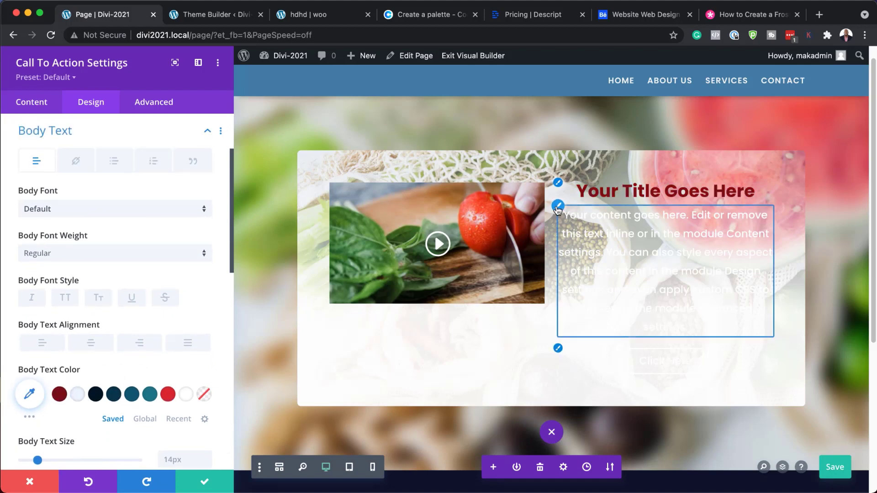
click(60, 395)
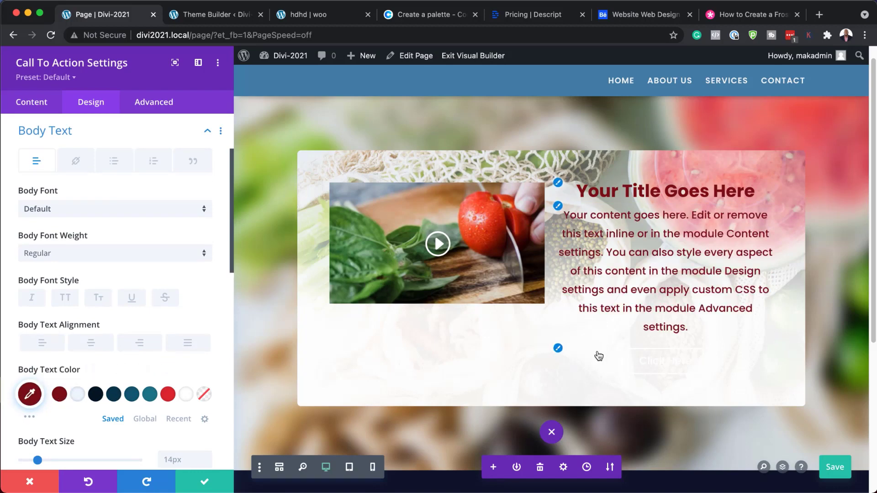
- Enable custom styles for the call-to-action button and set its text color to white #ffffff
click(557, 348)
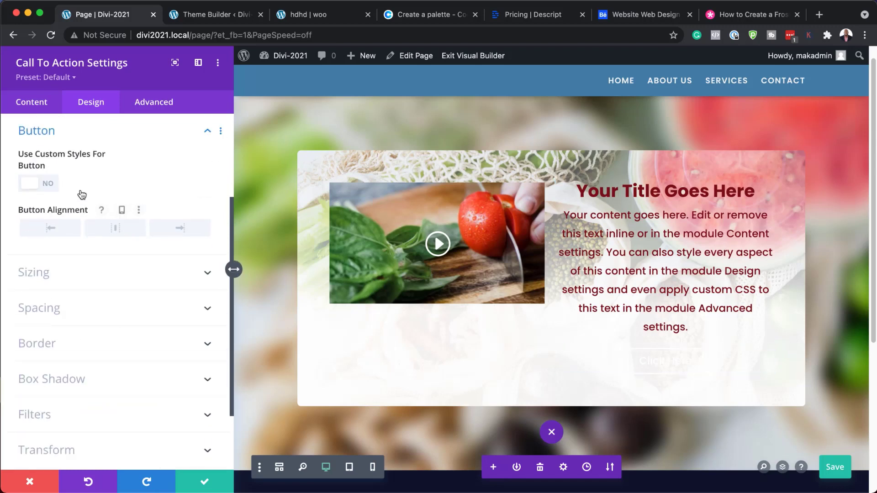
click(53, 185)
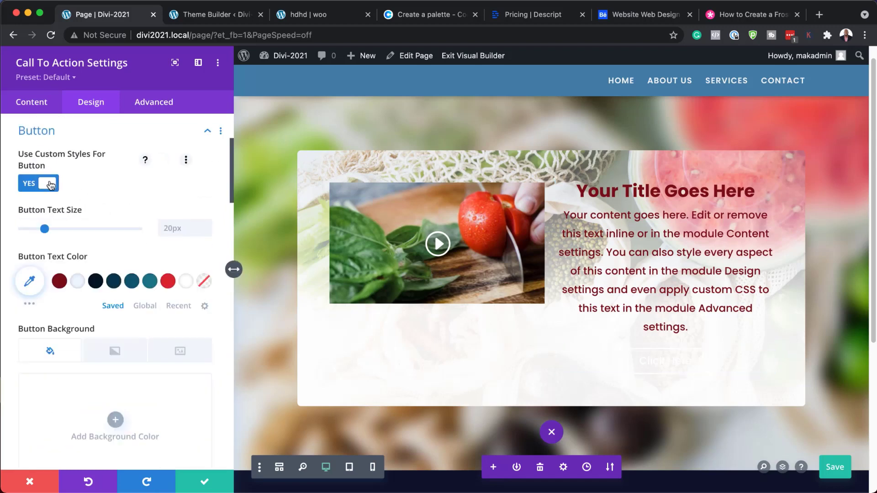
click(168, 281)
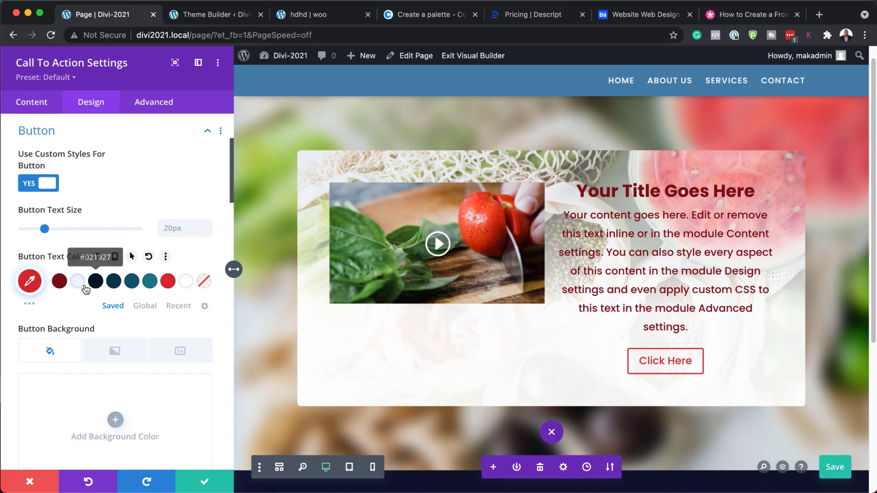
click(187, 281)
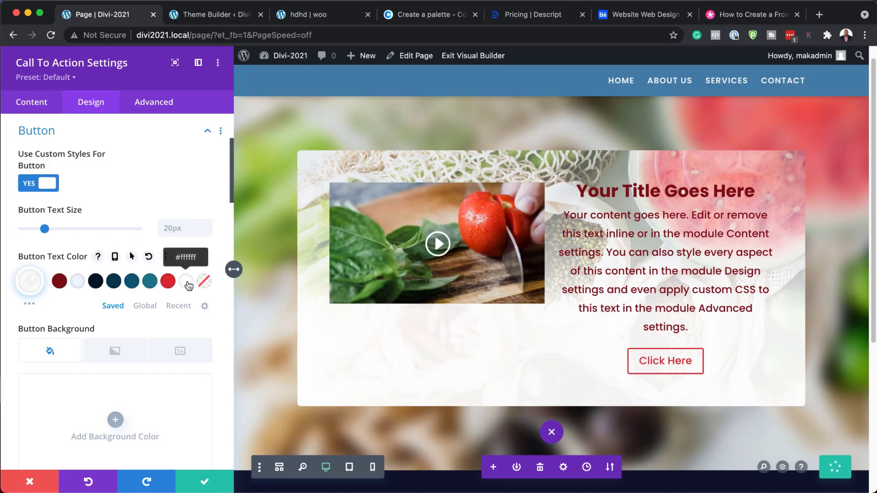
- Set the button's background and border to the saved bright red #de2b34 and save the call-to-action settings
scroll(158, 330, down, 1)
scroll(157, 329, down, 5)
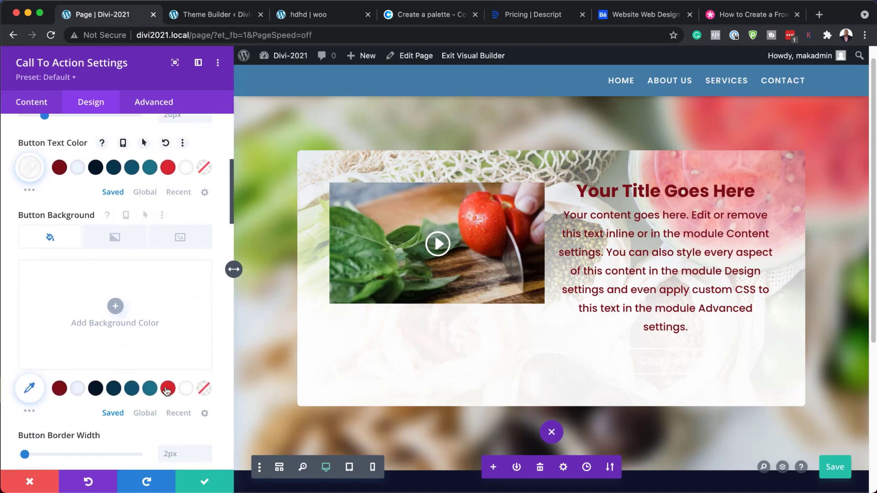
click(168, 389)
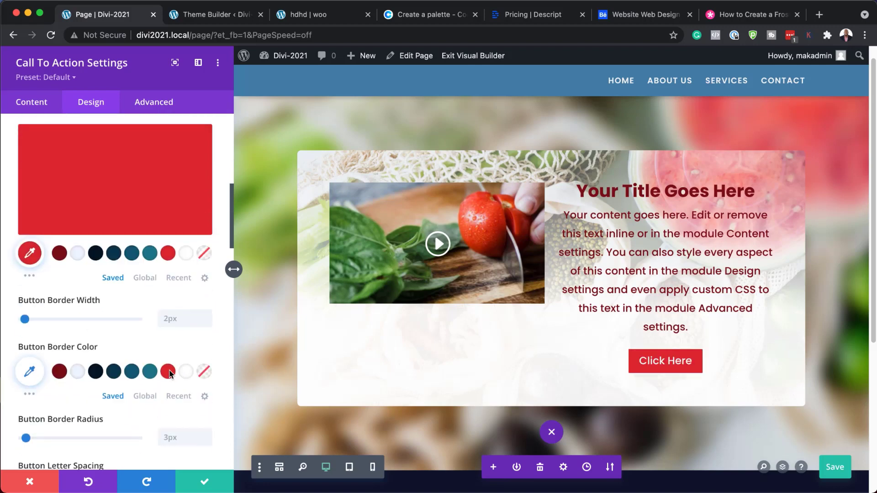
click(168, 372)
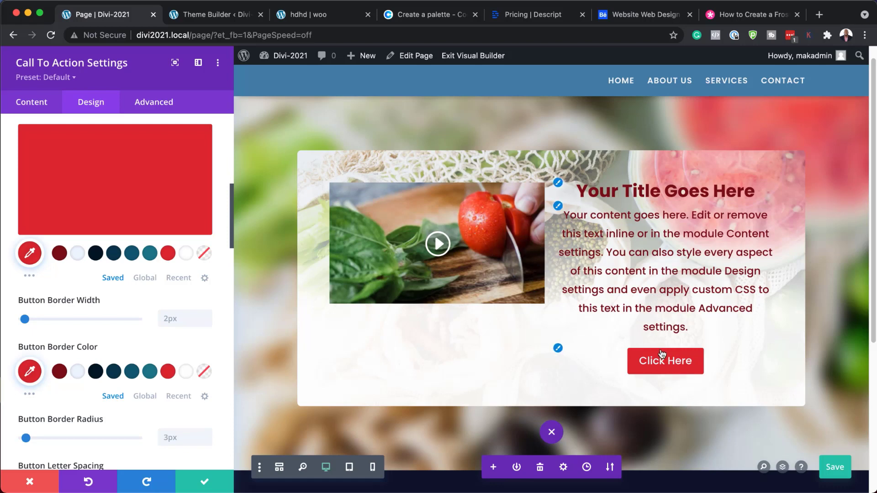
click(205, 487)
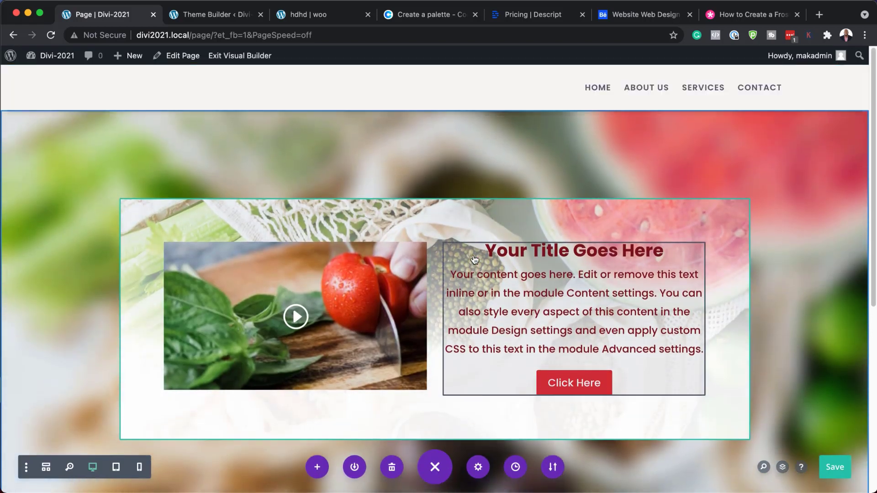
- Insert a single-column row below the video and call-to-action row and add a Text module to it
scroll(554, 364, down, 3)
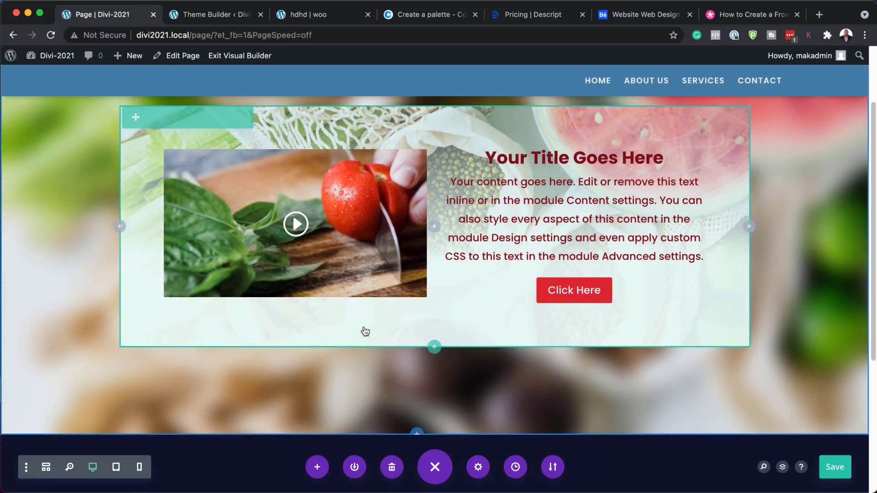
click(434, 347)
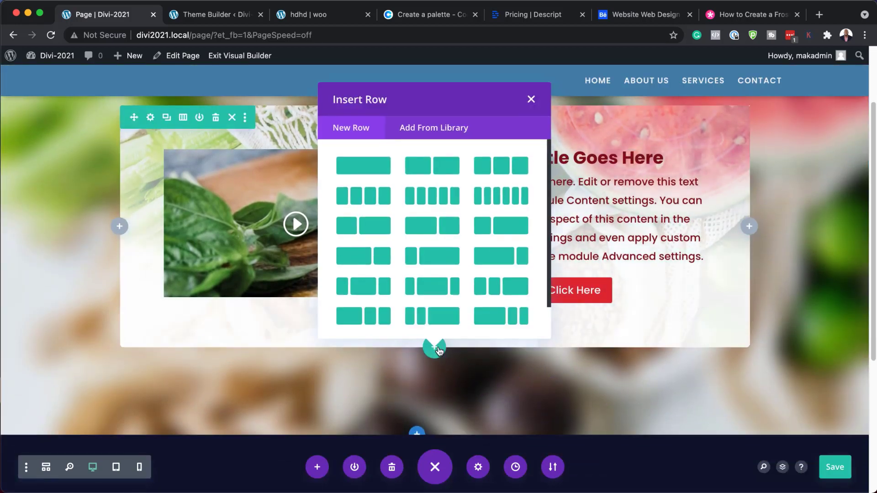
click(378, 170)
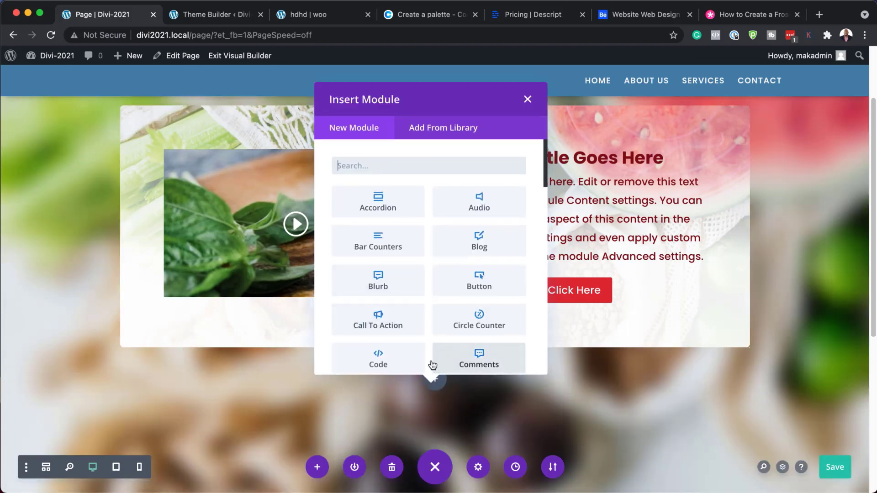
text(text)
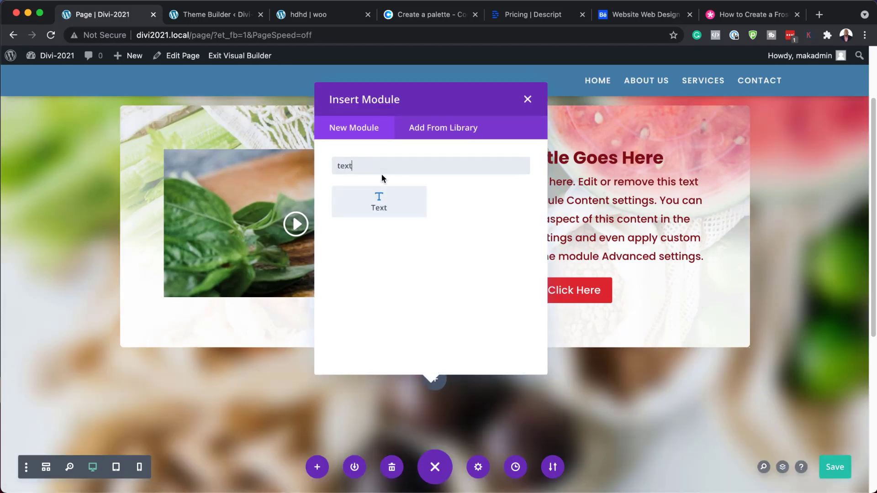
click(416, 205)
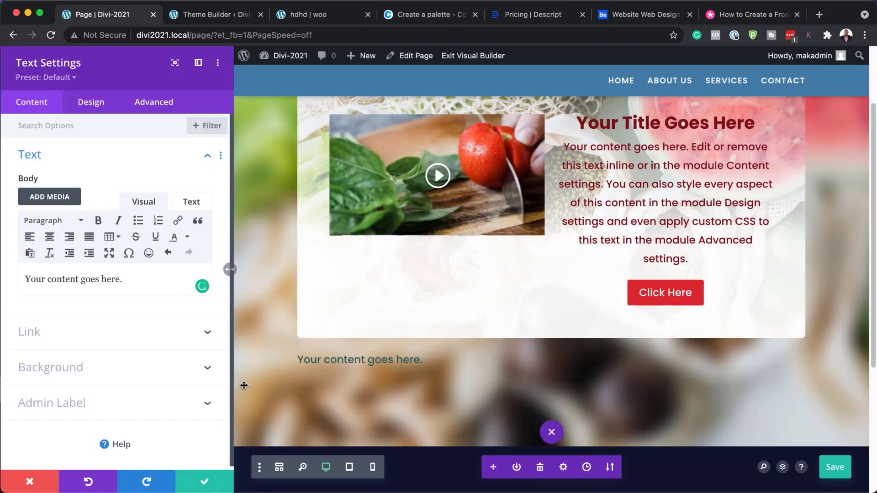
- Try to format the Text module's placeholder sentence as Heading 1
scroll(457, 379, up, 2)
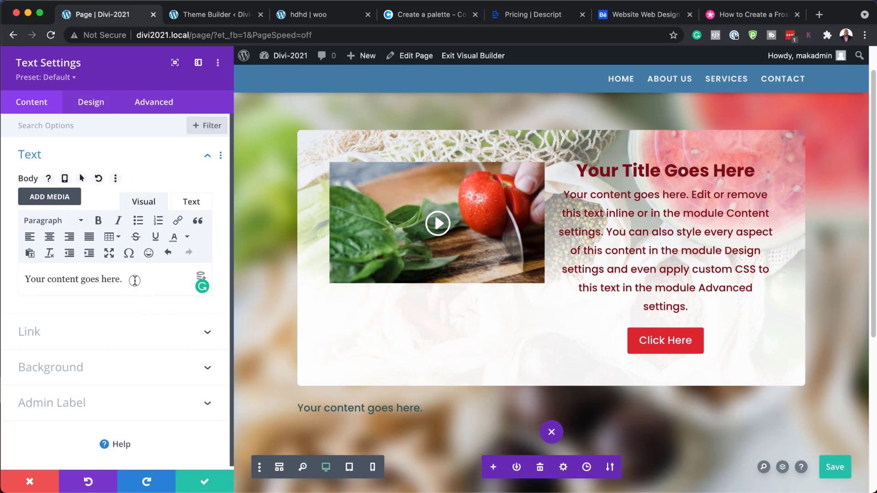
drag(132, 280, 39, 269)
click(53, 222)
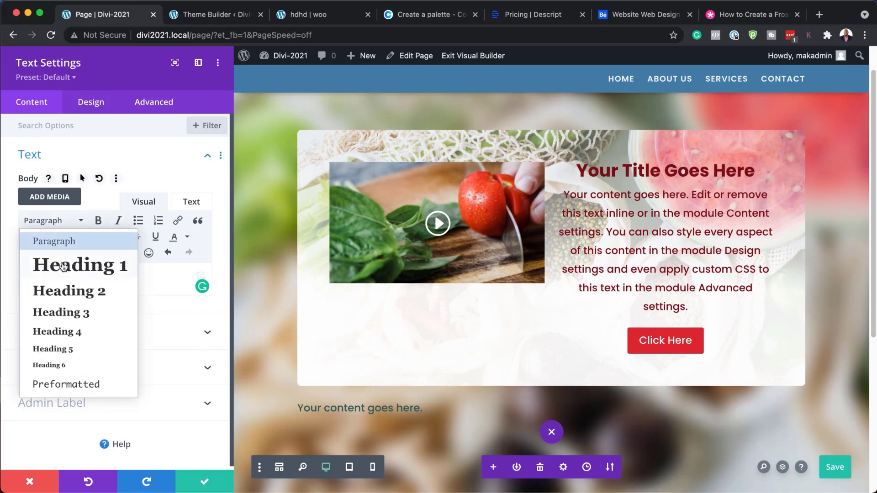
click(58, 263)
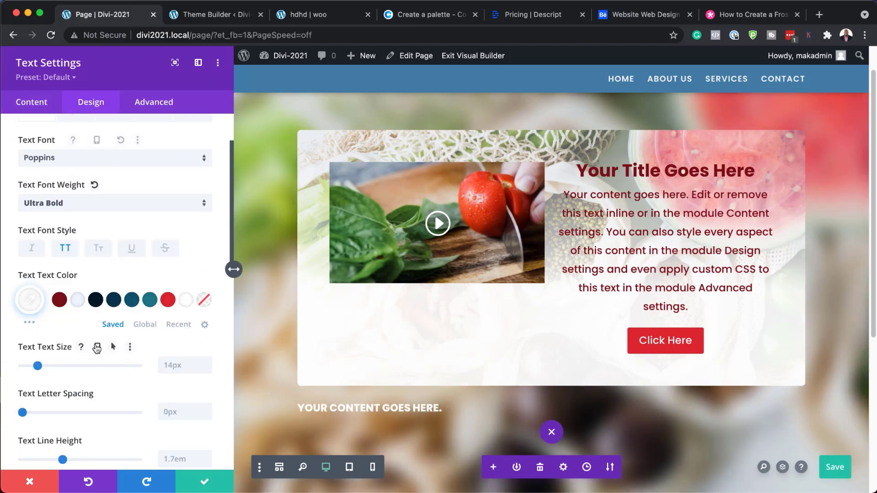
- Set the new Text module's text size to 50px
drag(37, 365, 79, 371)
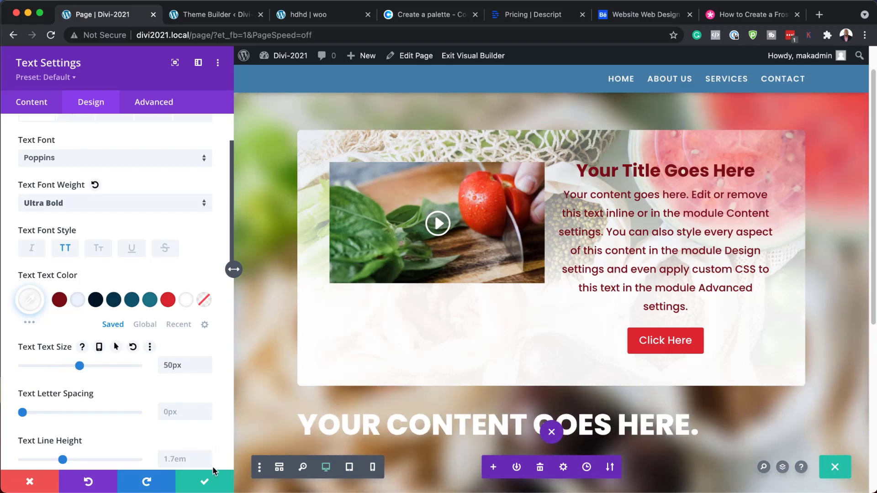
scroll(696, 389, down, 3)
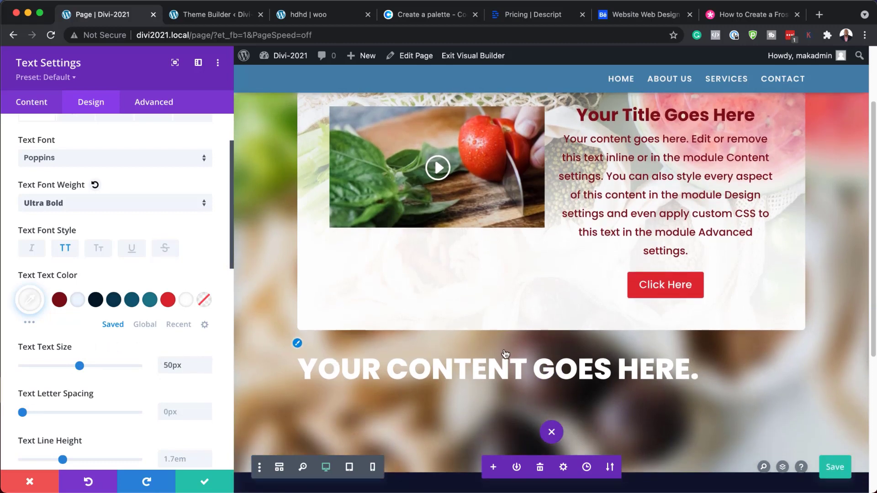
- Give the Text module the soft, centred glow text-shadow preset and save its settings
scroll(152, 396, down, 5)
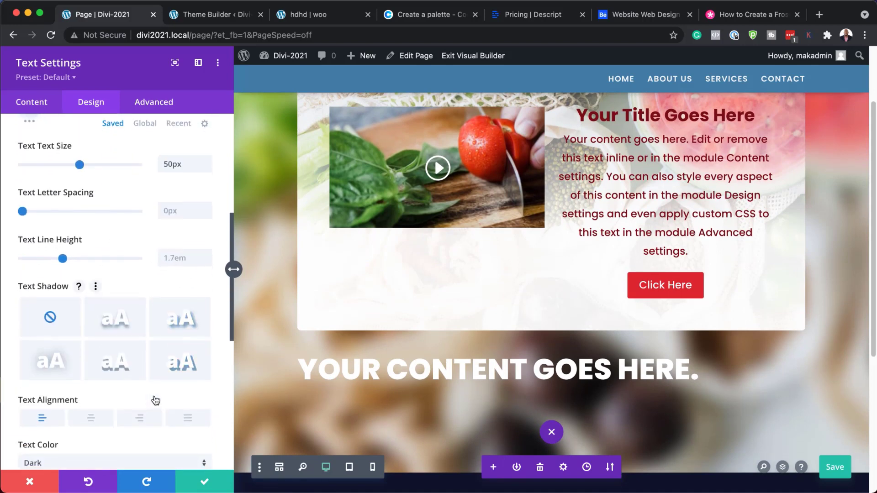
click(122, 326)
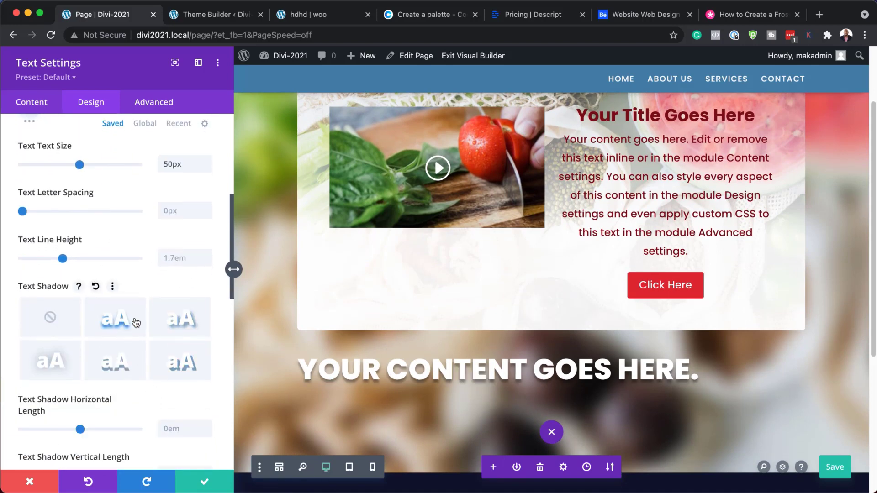
click(47, 369)
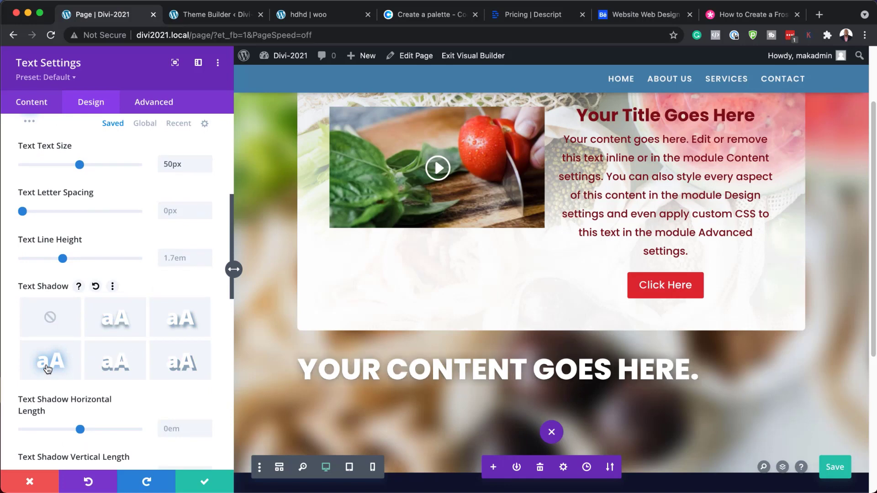
click(205, 483)
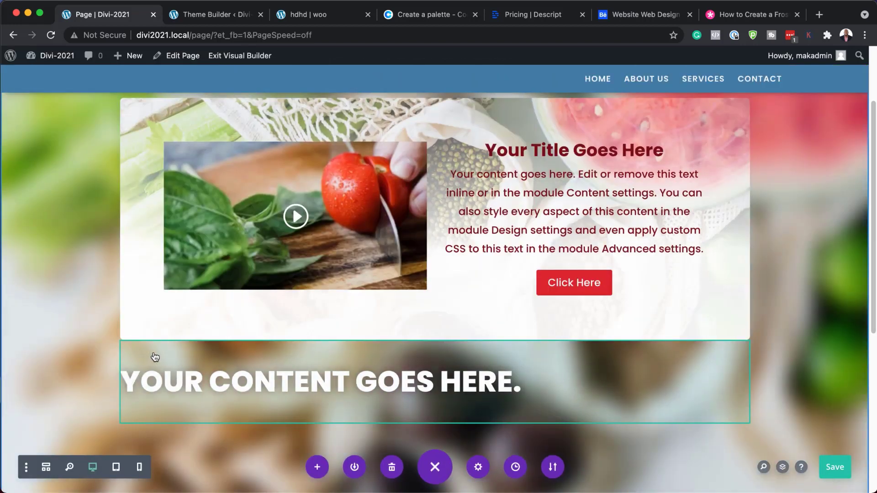
- Move the bold text row above the video and call-to-action row and save the page
scroll(170, 231, up, 3)
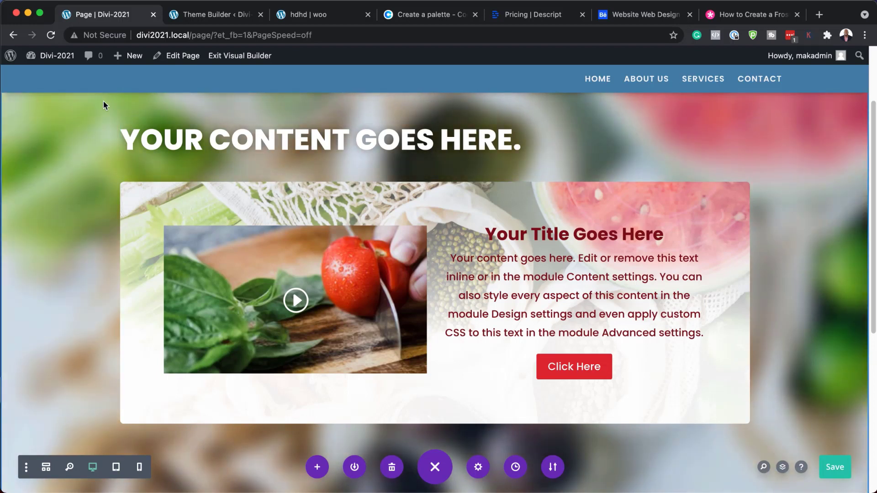
scroll(81, 160, up, 3)
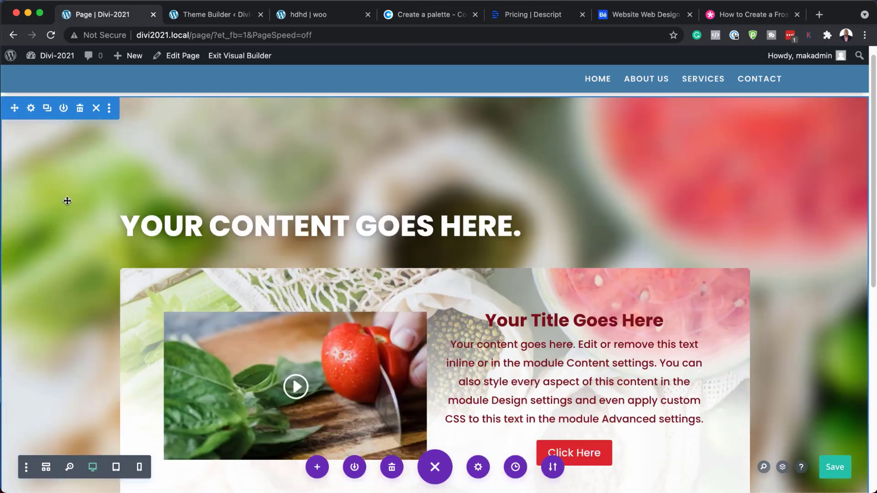
scroll(338, 186, down, 1)
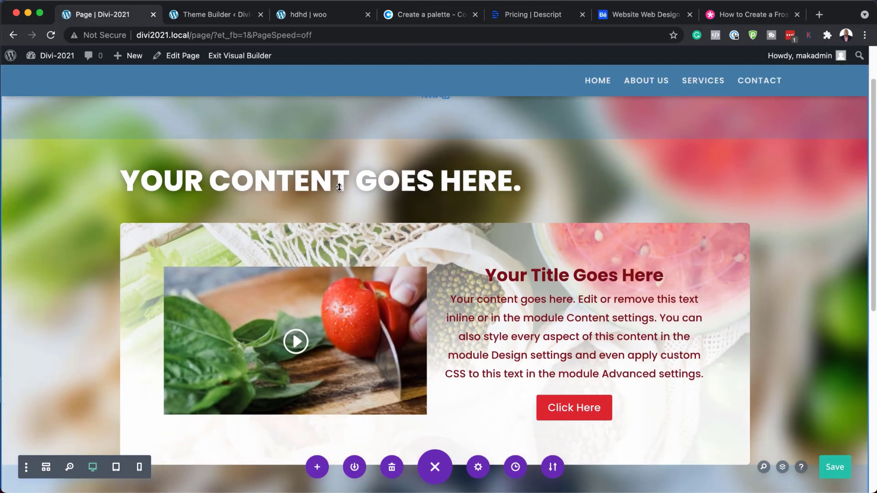
scroll(339, 188, up, 1)
scroll(714, 218, down, 10)
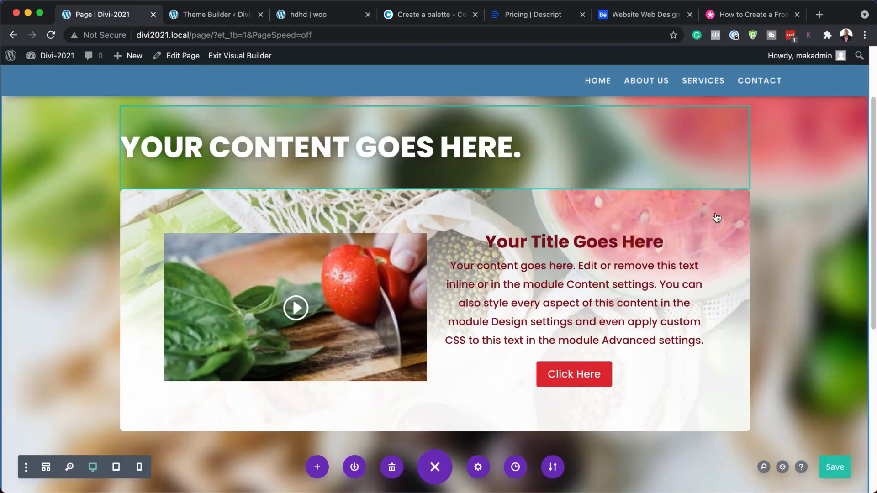
scroll(715, 215, up, 10)
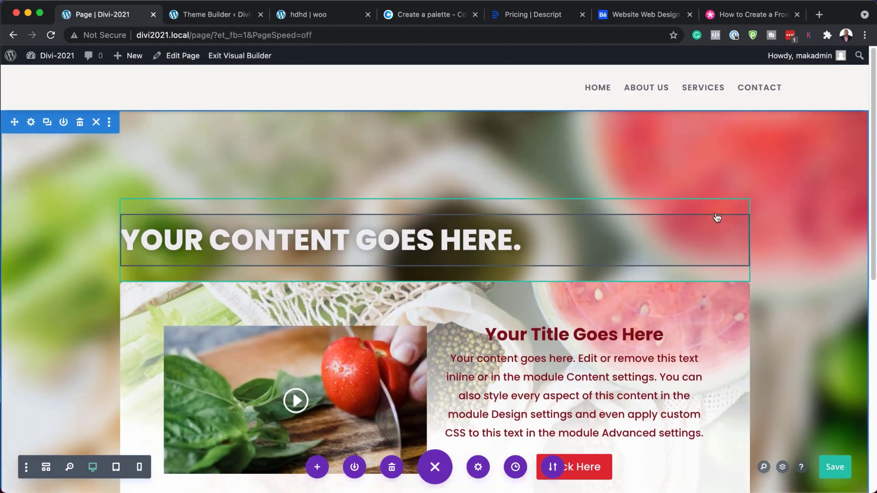
scroll(804, 351, down, 2)
scroll(805, 352, down, 1)
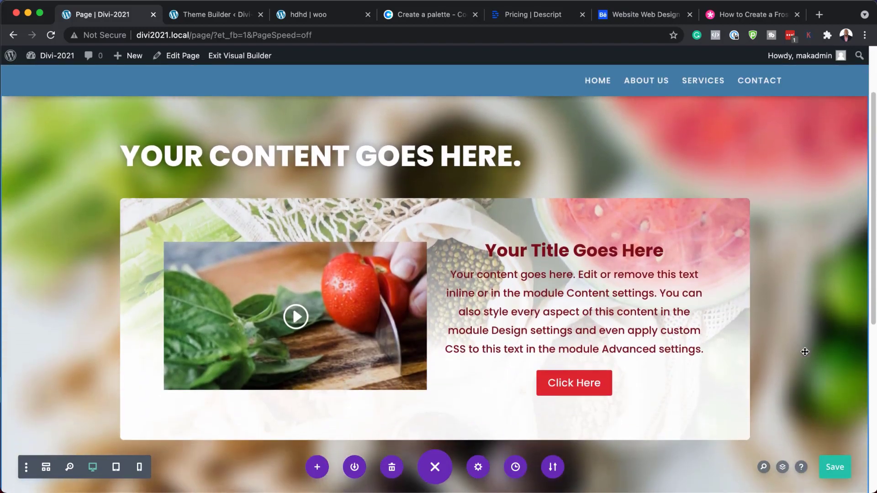
scroll(804, 352, down, 1)
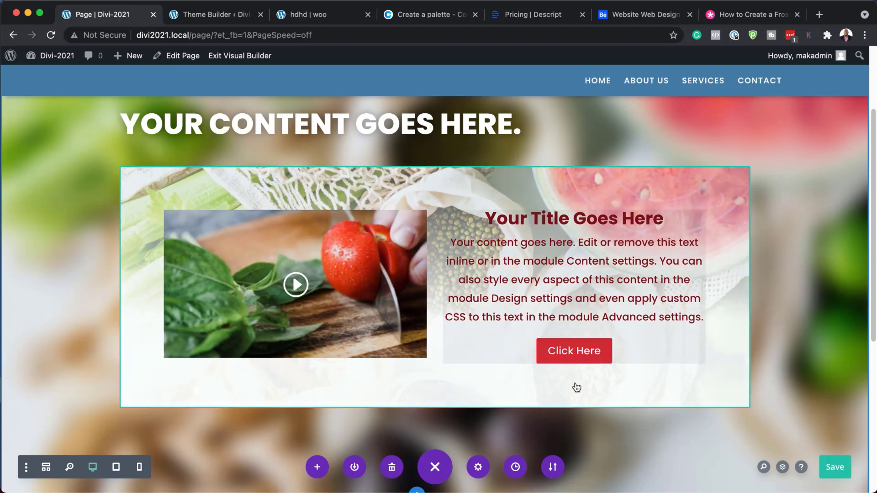
key(super+s)
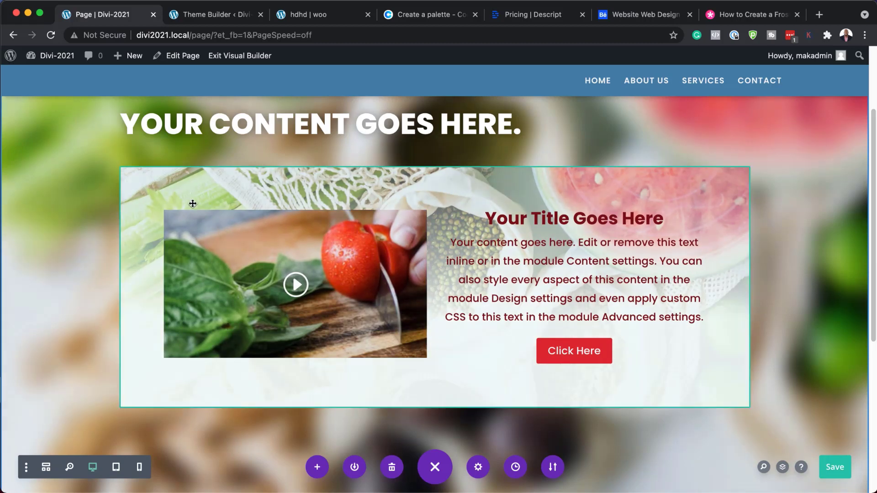
- Change the video and call-to-action row from two columns to a single-column layout
mouse_move(149, 177)
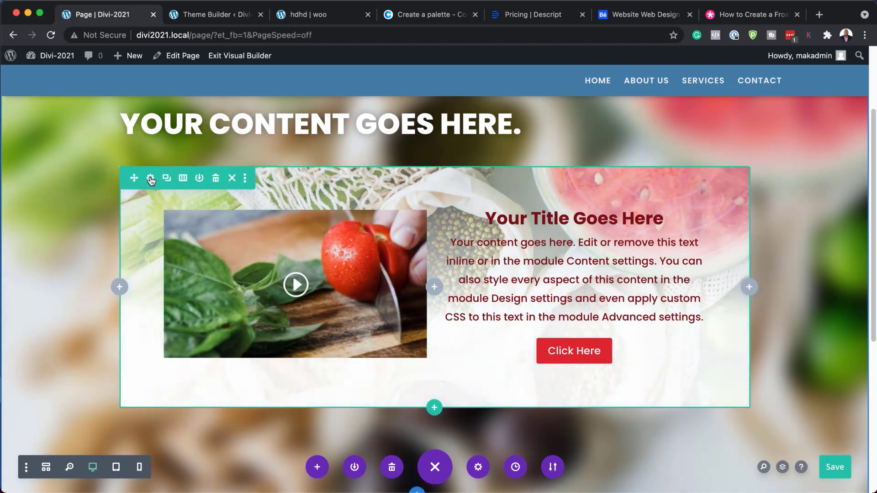
click(183, 179)
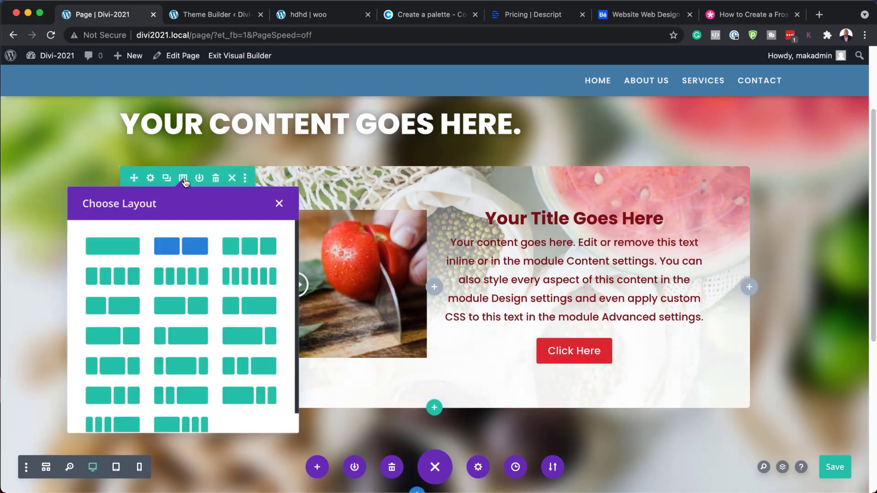
click(132, 245)
scroll(132, 245, down, 7)
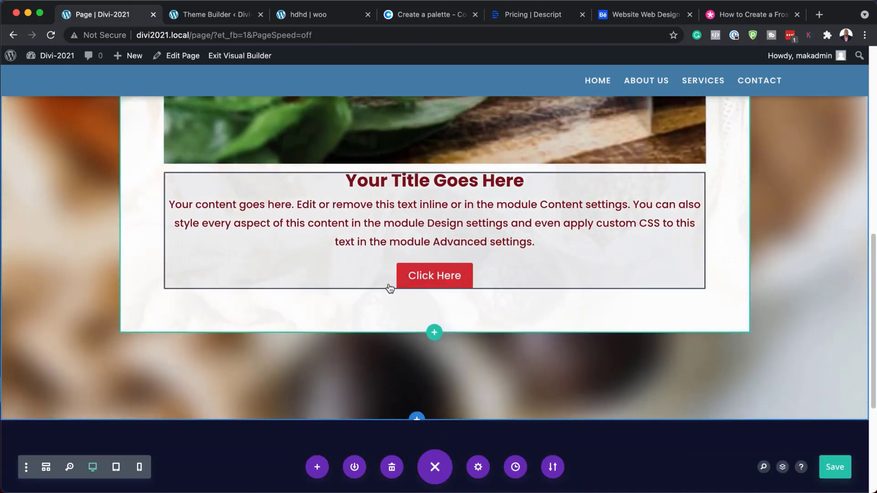
scroll(618, 298, up, 2)
scroll(618, 298, up, 6)
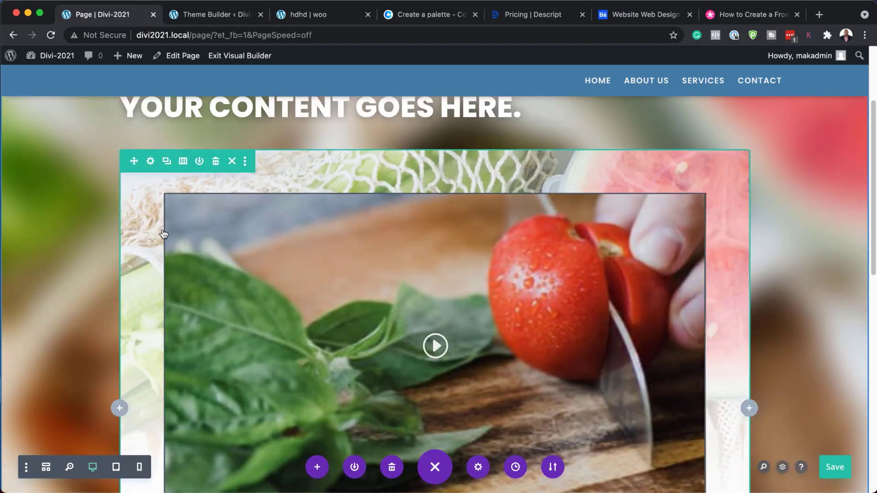
click(150, 162)
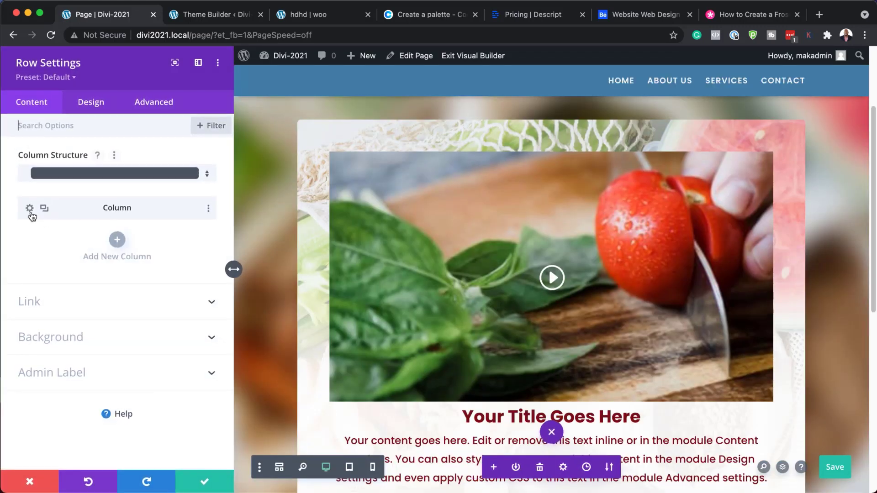
click(91, 103)
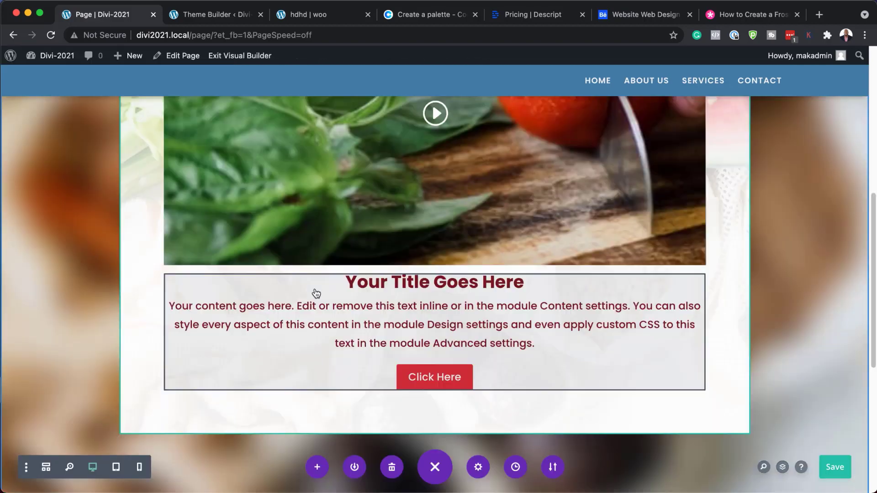
- Set the Video module's width to 70%, align the module to the centre, and save its settings
scroll(315, 293, up, 3)
scroll(316, 292, up, 2)
mouse_move(228, 164)
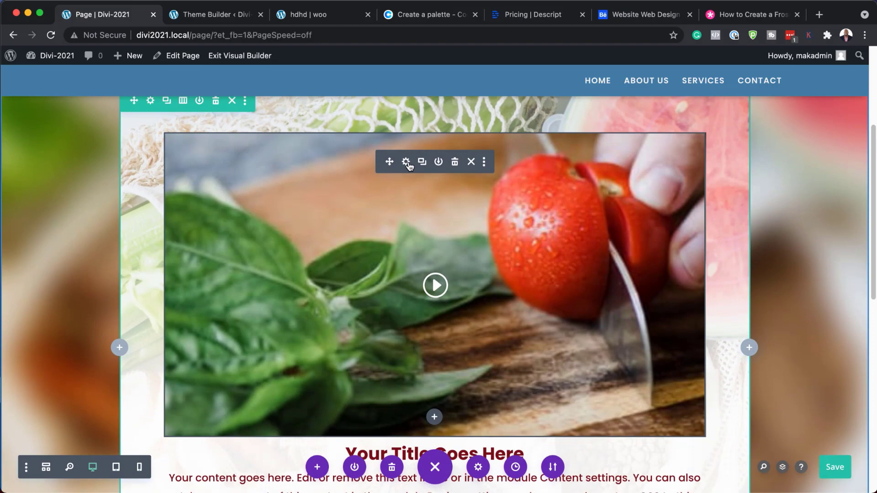
click(406, 162)
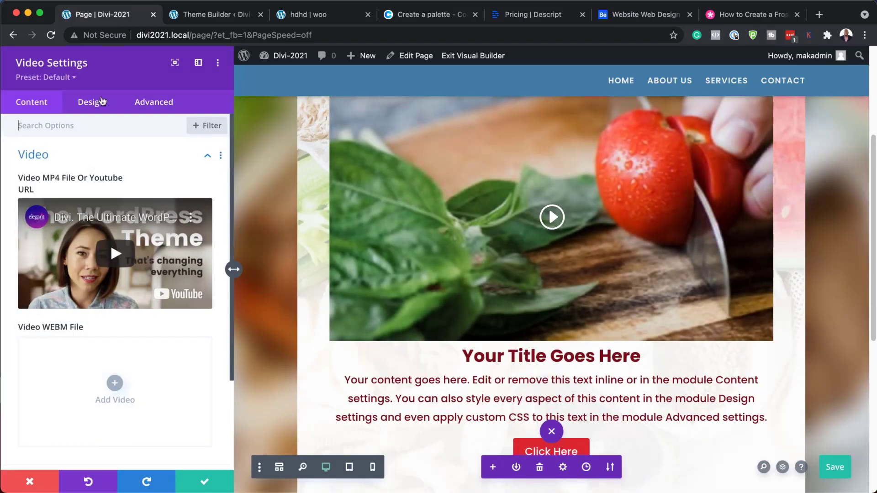
click(104, 106)
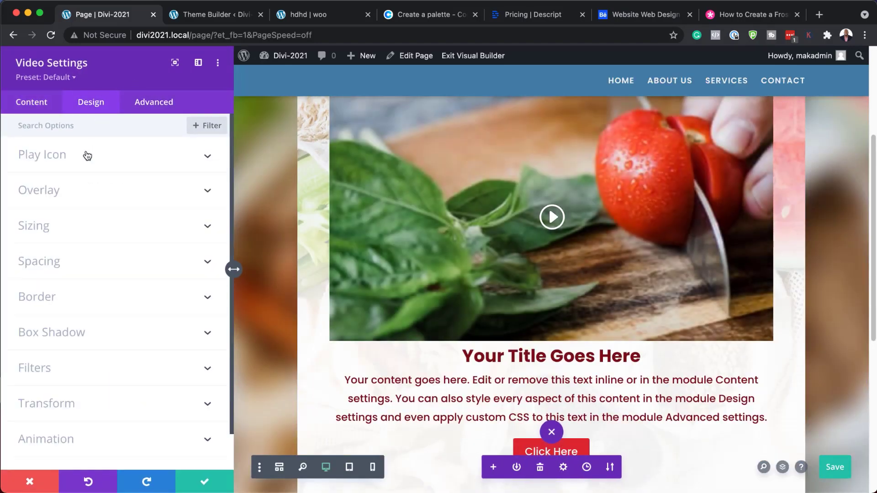
click(71, 229)
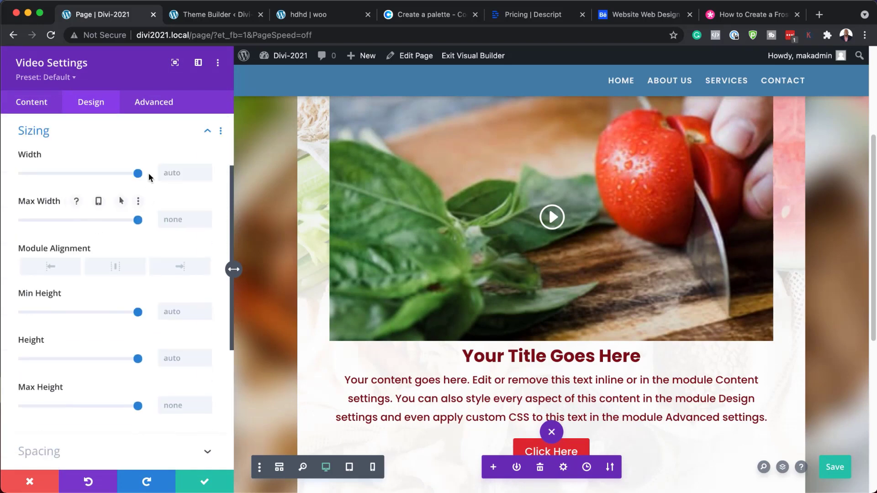
drag(138, 173, 104, 177)
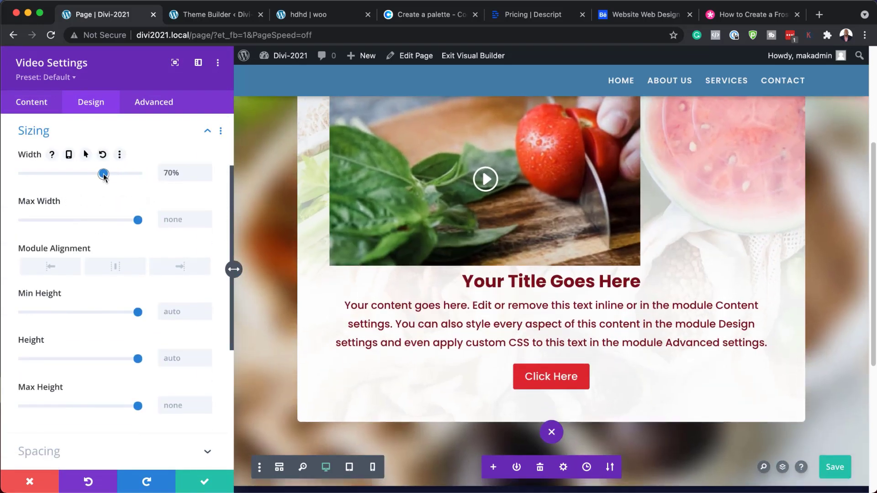
click(122, 268)
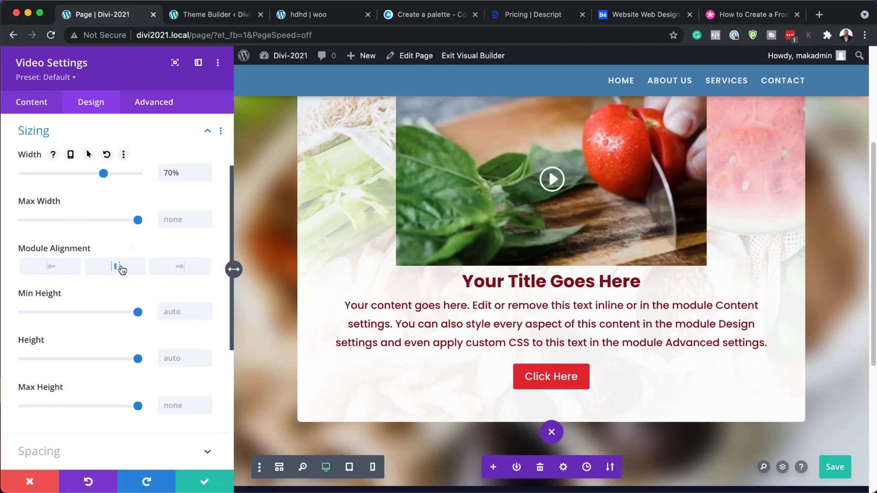
click(198, 481)
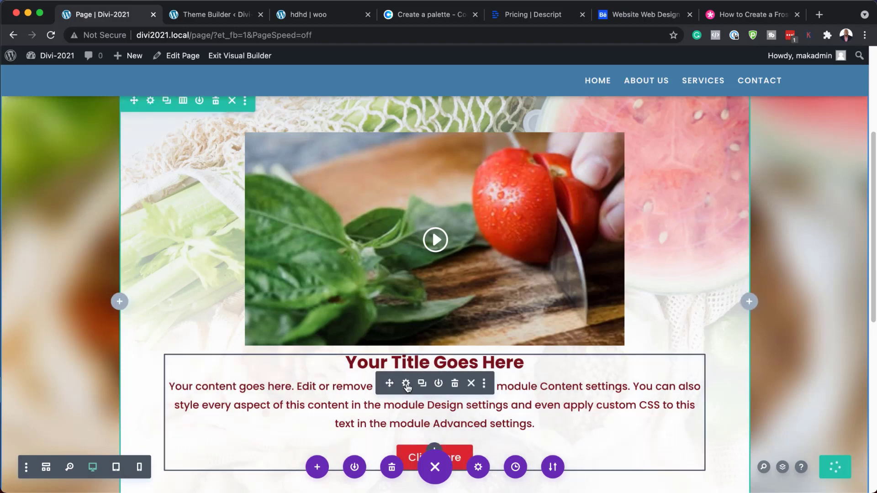
- Set the Call To Action module's width to 70%, align the module to the centre, and save its settings
click(406, 384)
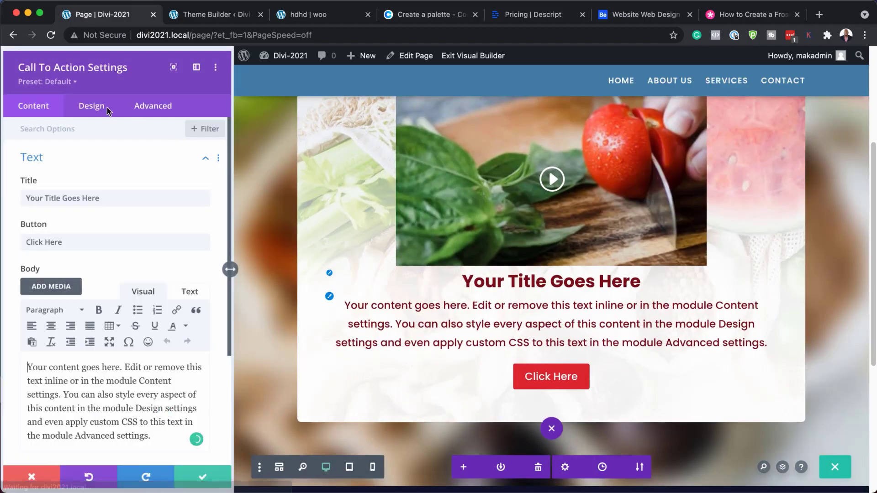
click(107, 108)
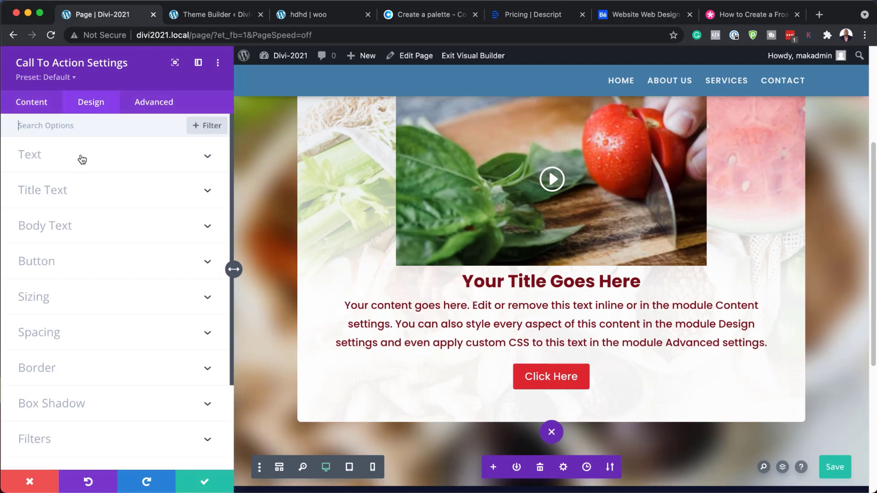
click(104, 301)
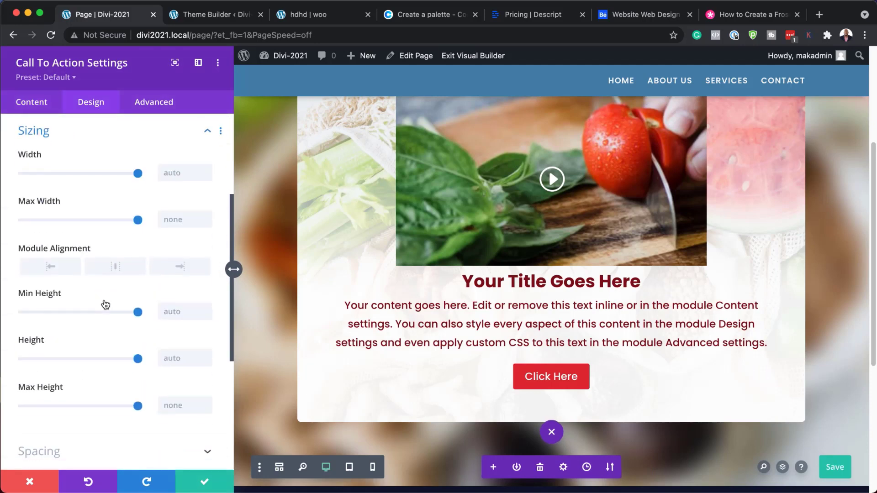
drag(136, 174, 104, 177)
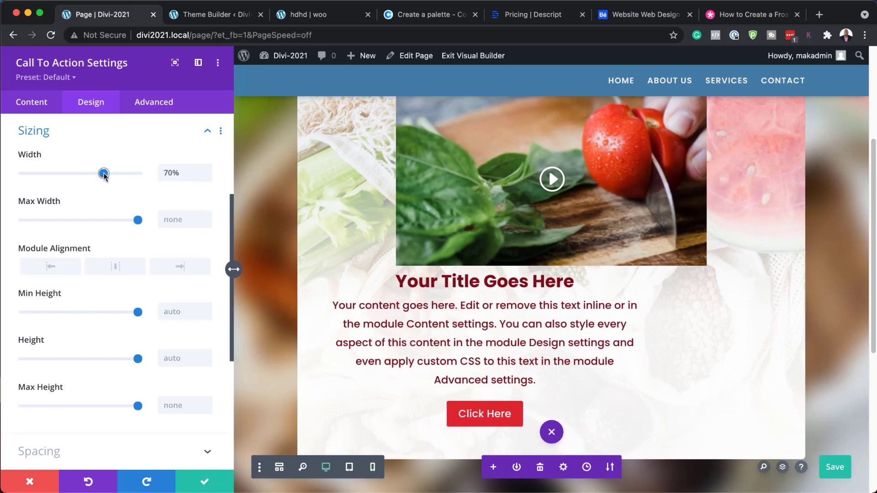
click(118, 265)
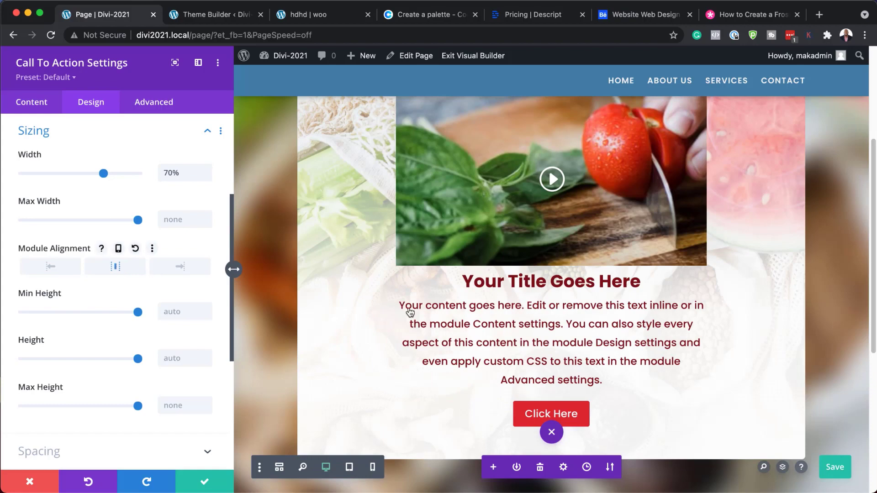
scroll(665, 317, down, 5)
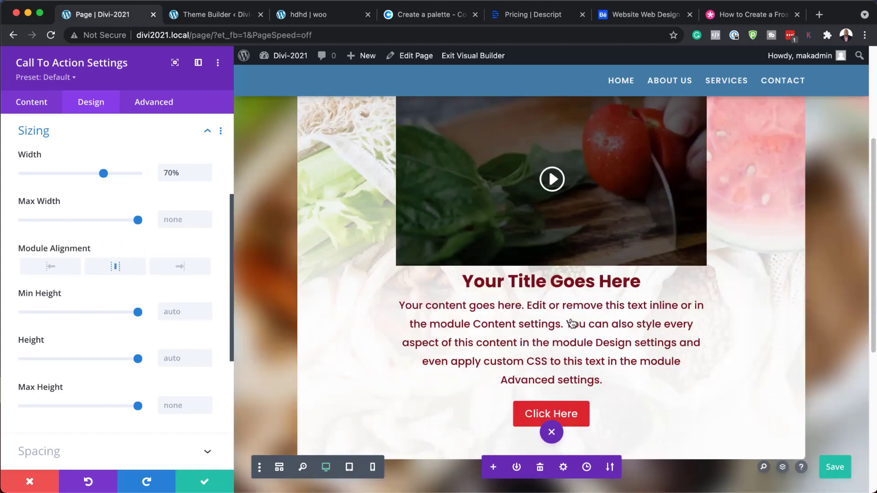
scroll(664, 317, up, 4)
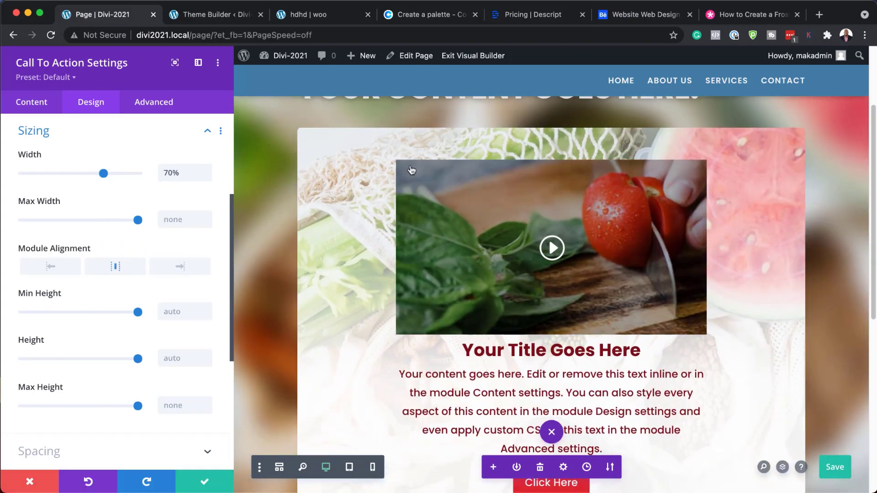
click(204, 483)
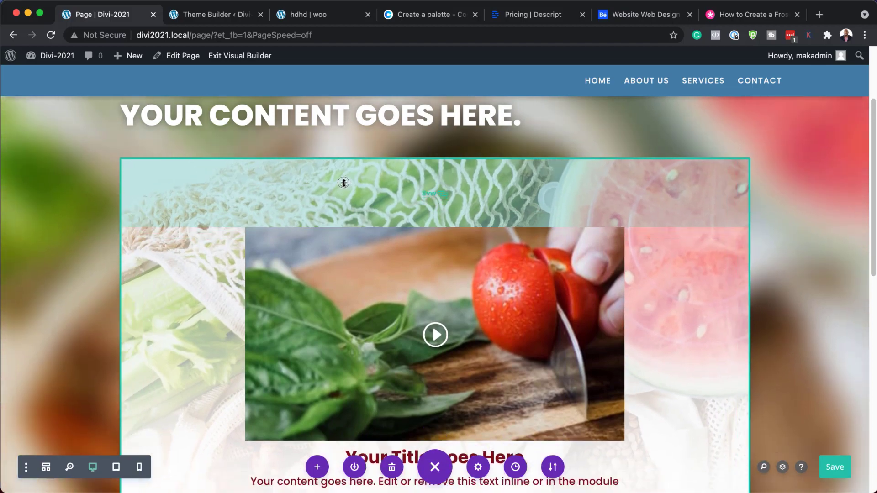
- Increase the top and bottom padding of the video and call-to-action row
drag(343, 183, 344, 182)
scroll(769, 325, down, 5)
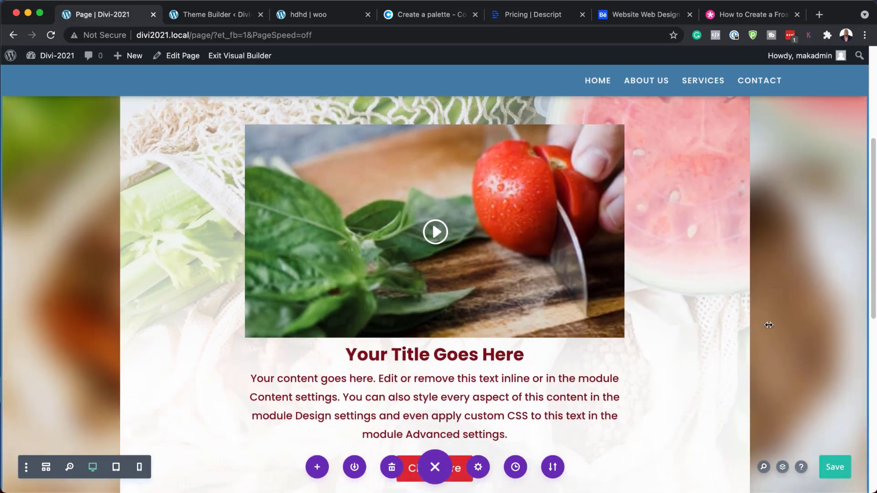
scroll(769, 325, down, 3)
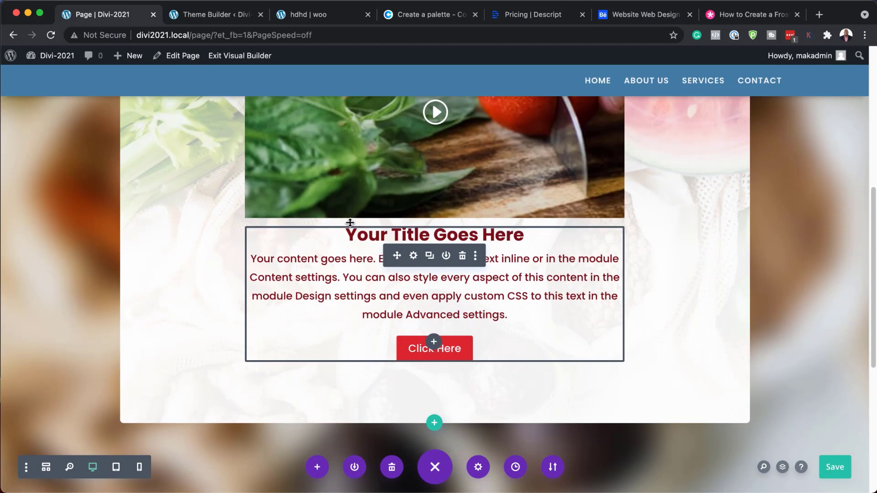
- Increase the vertical gap between the Video module and the Call To Action module and save the page
drag(348, 224, 349, 247)
scroll(724, 361, up, 3)
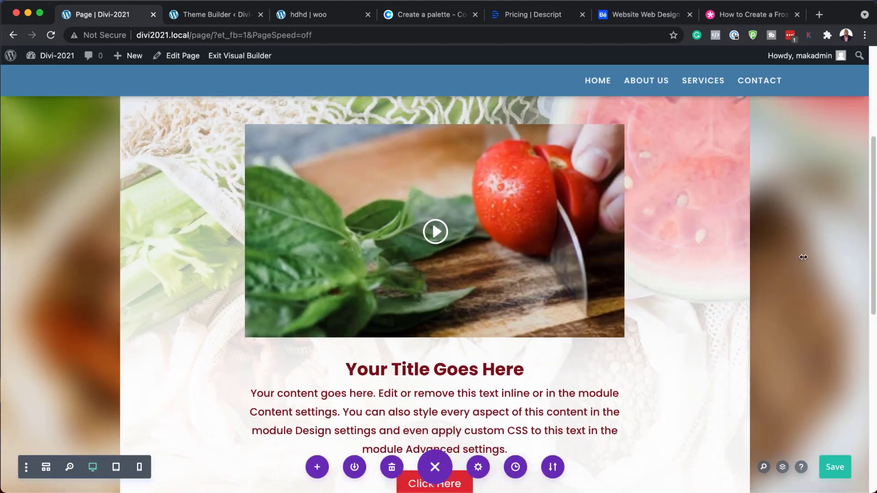
scroll(810, 299, up, 3)
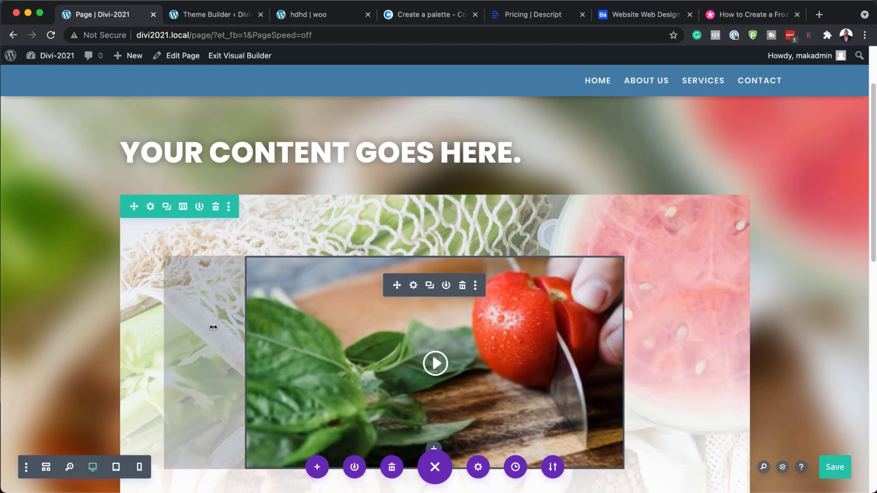
scroll(657, 325, down, 1)
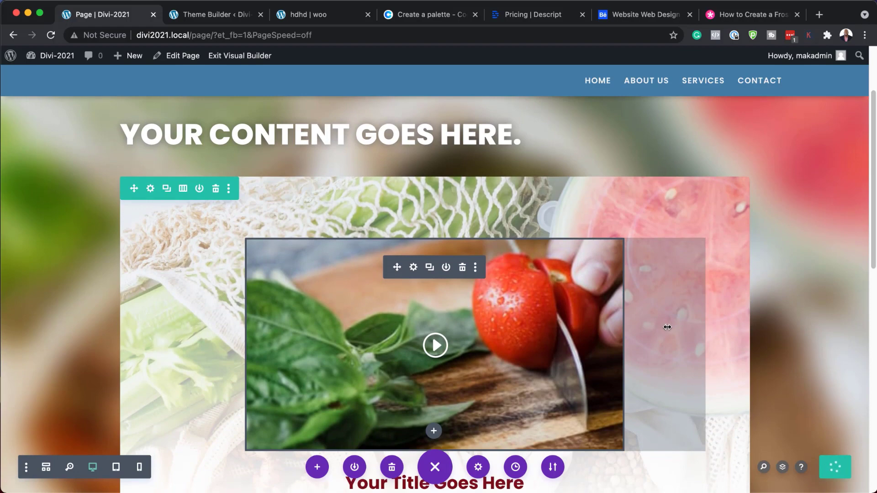
- Preview the page in the tablet layout and the phone layout to check how the modules fit
key(ctrl+super+t)
scroll(783, 295, down, 5)
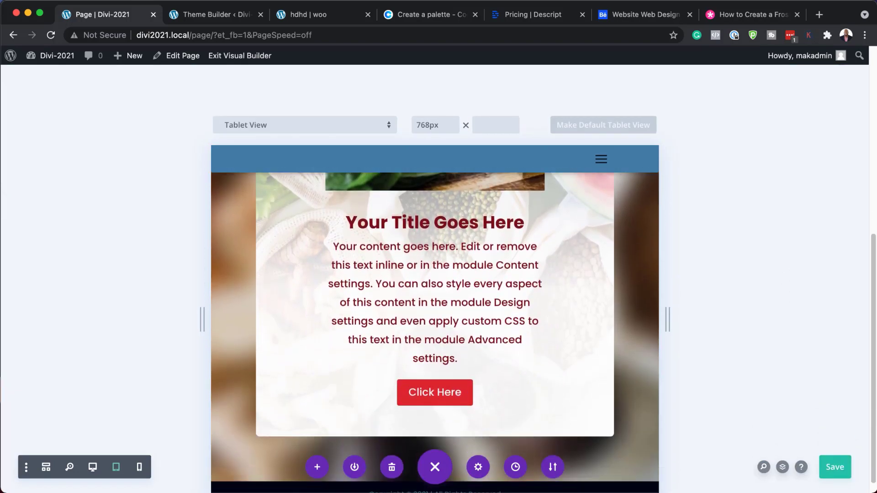
click(139, 470)
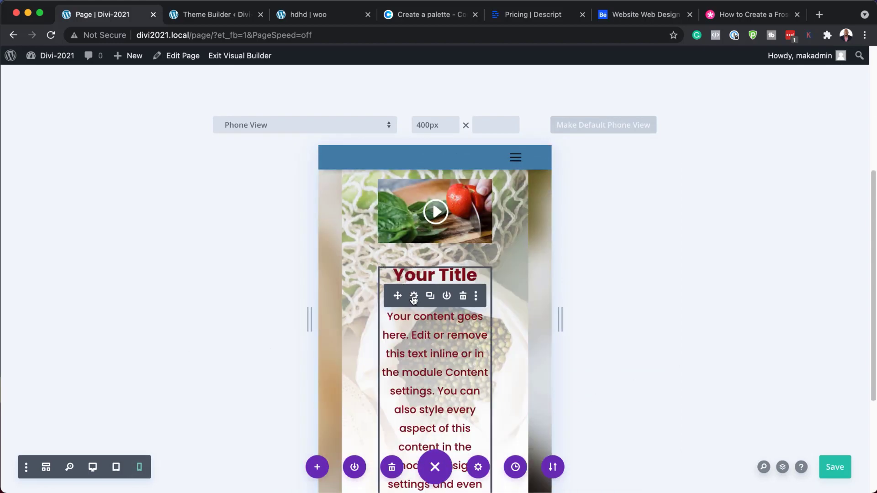
- Set the Call To Action title's text size to 19px for phones only, return to the desktop view, and save the module settings
click(414, 297)
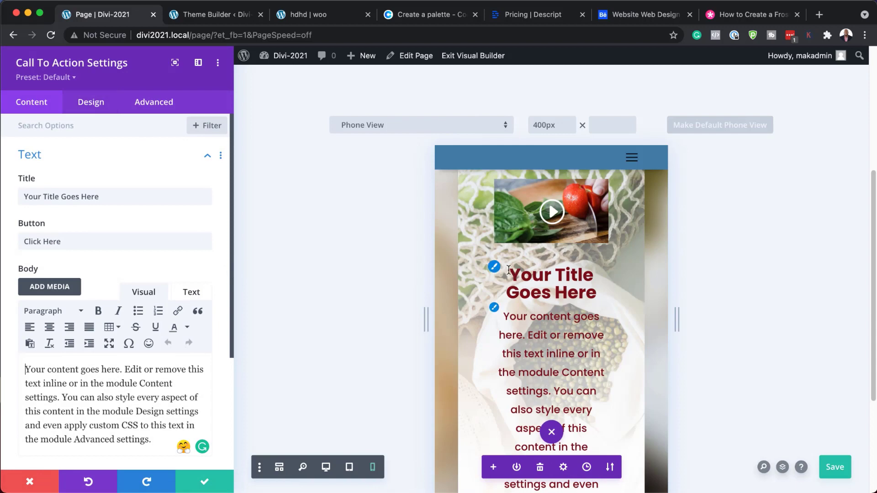
click(493, 267)
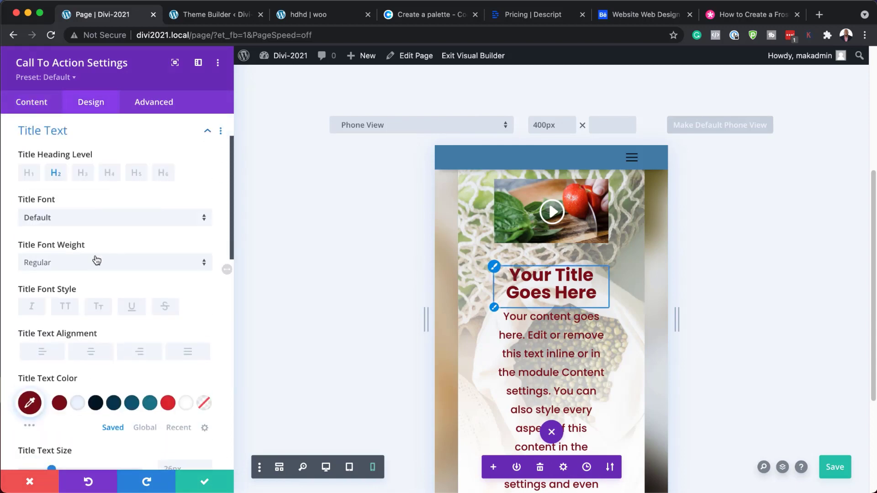
scroll(100, 360, down, 5)
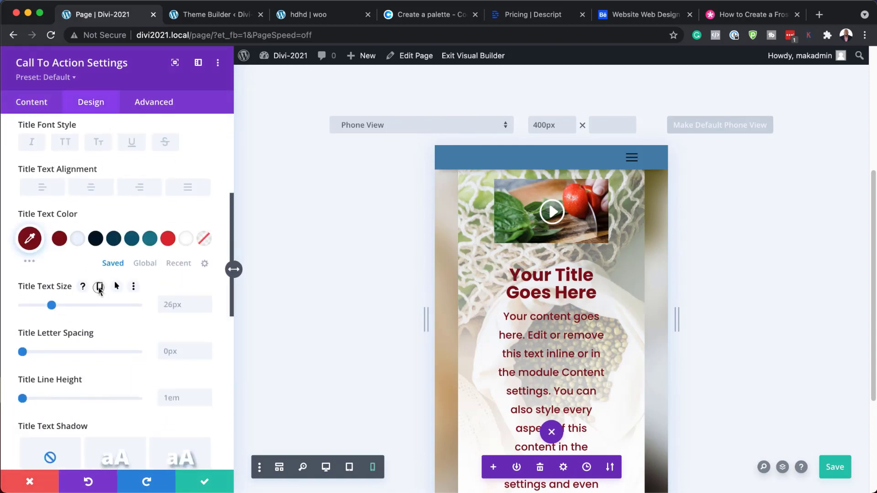
click(99, 288)
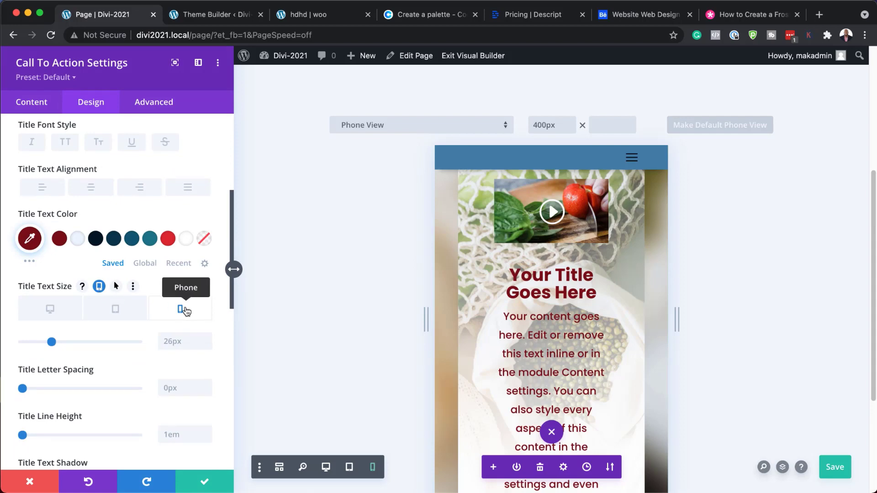
drag(51, 343, 44, 344)
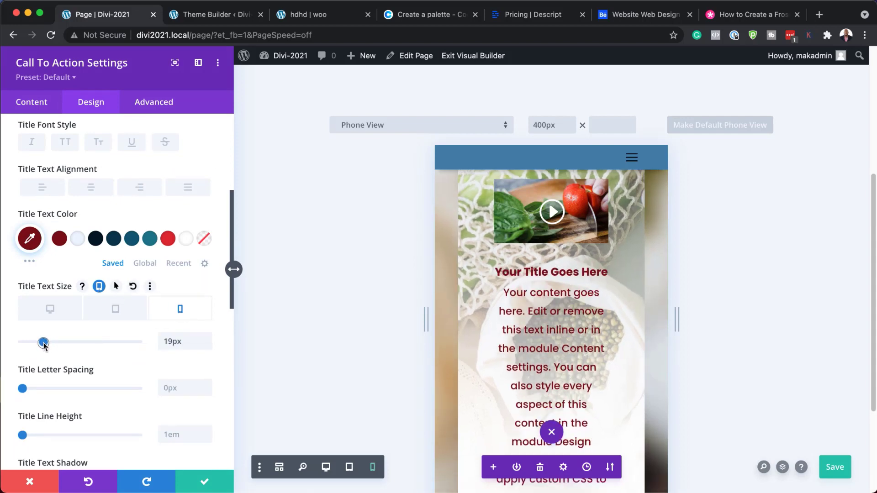
click(498, 295)
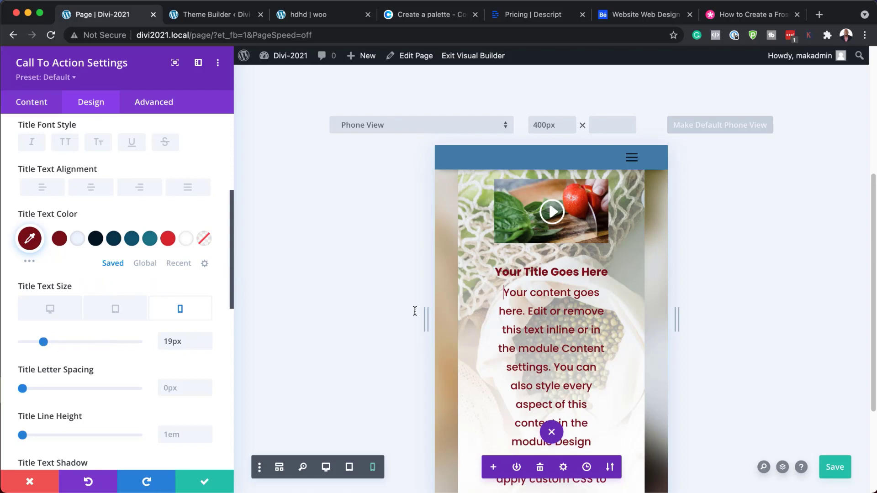
click(325, 467)
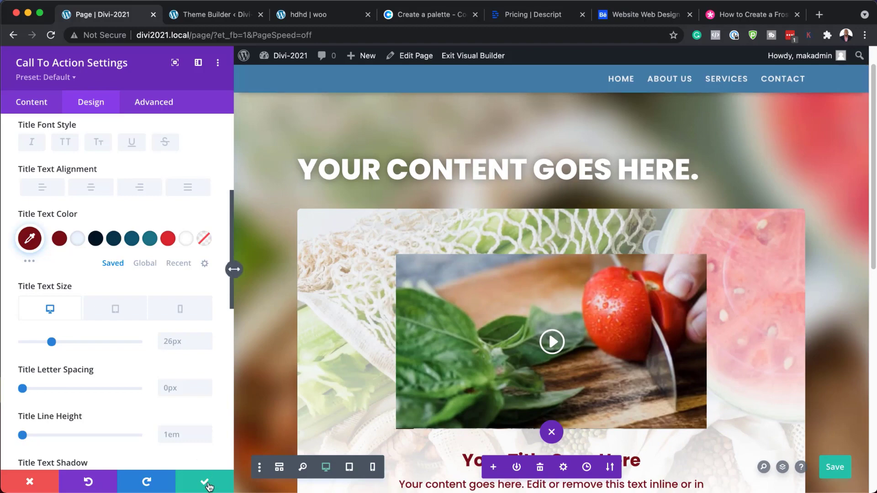
click(206, 483)
- Exit the visual builder and review the finished frosted-glass page from the heading down to the call-to-action and back
click(257, 56)
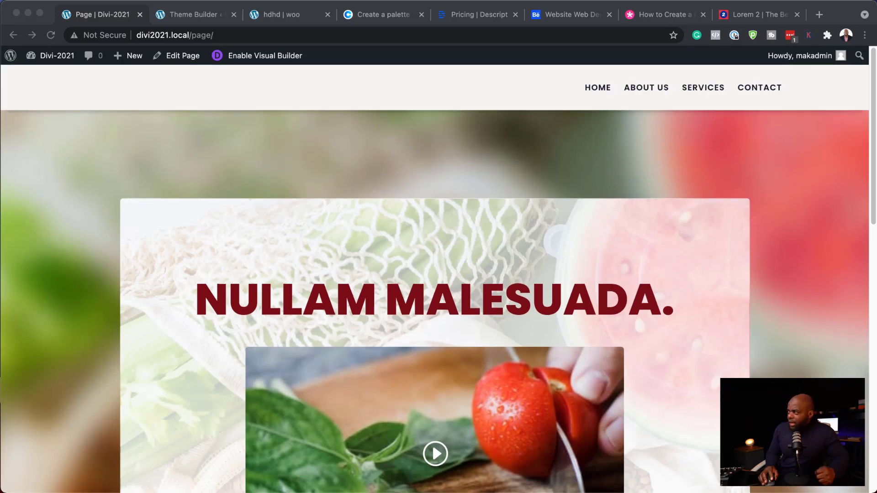
click(874, 92)
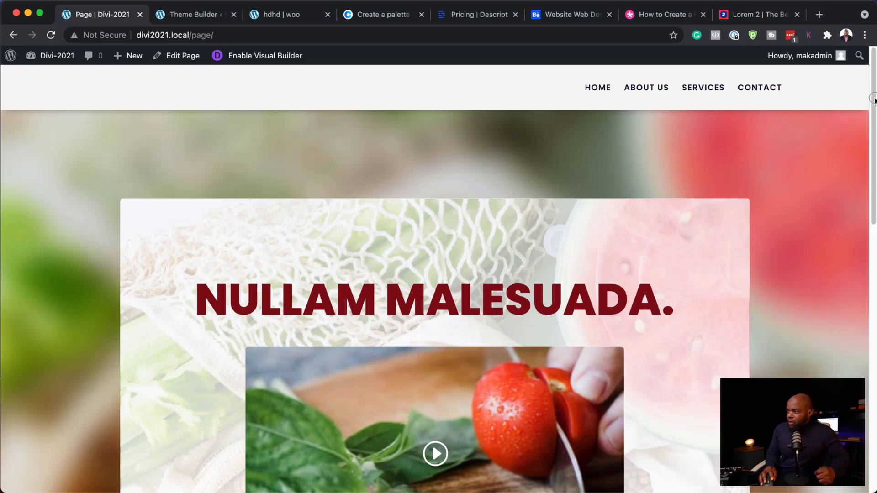
drag(873, 97, 847, 261)
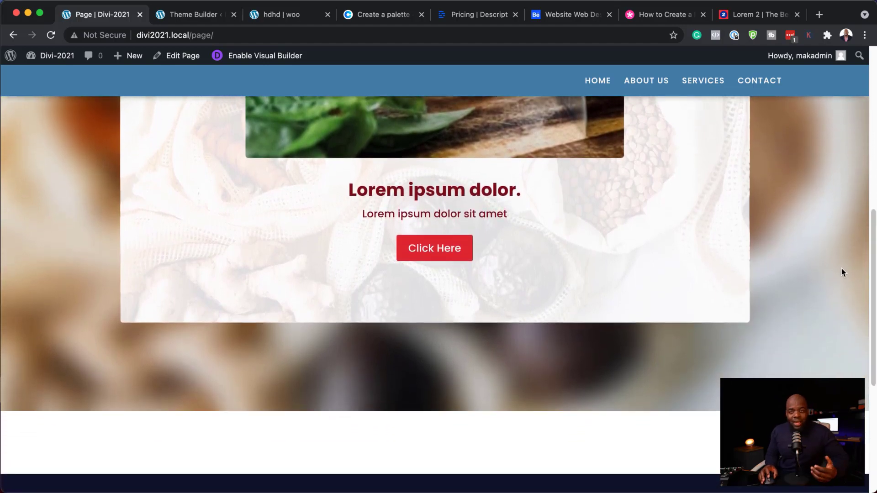
scroll(841, 268, up, 10)
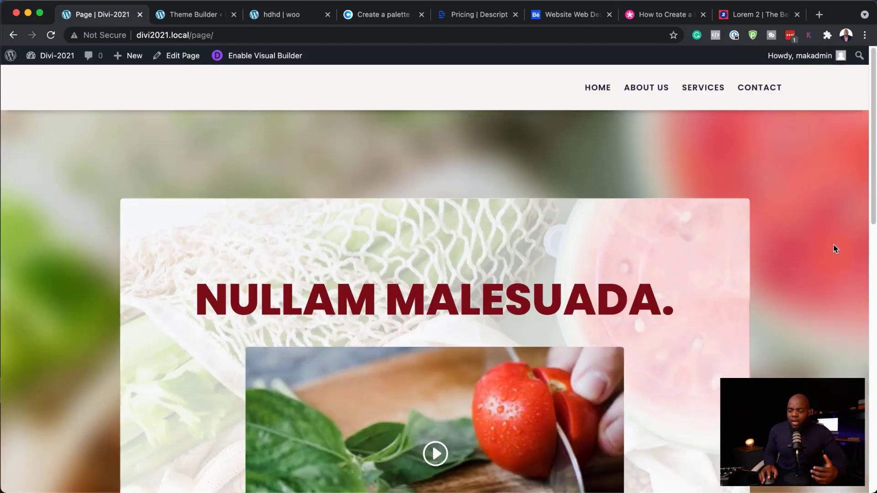